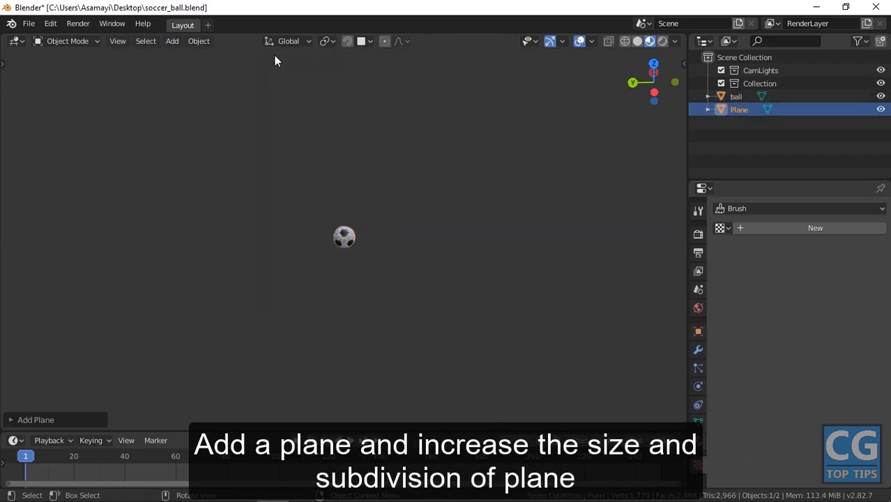
Scale the plane by 40 and subdivide its mesh with 30 cuts
{"action": "type", "text": "s40"}
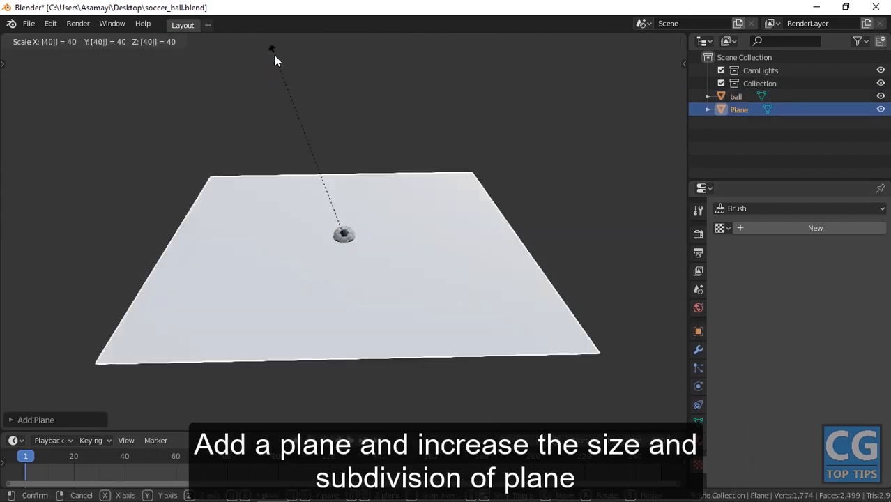
{"action": "key", "text": "Return"}
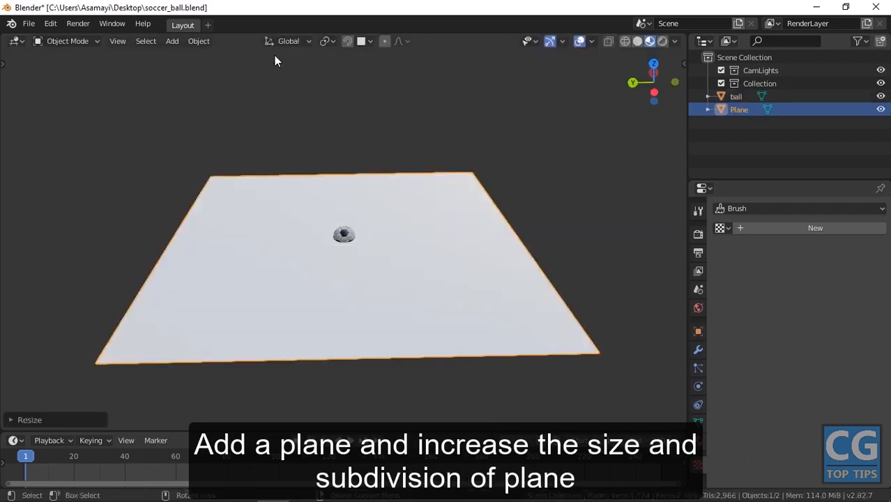
{"action": "key", "text": "Tab"}
{"action": "right_click", "coordinate": [317, 184]}
{"action": "left_click", "coordinate": [317, 187]}
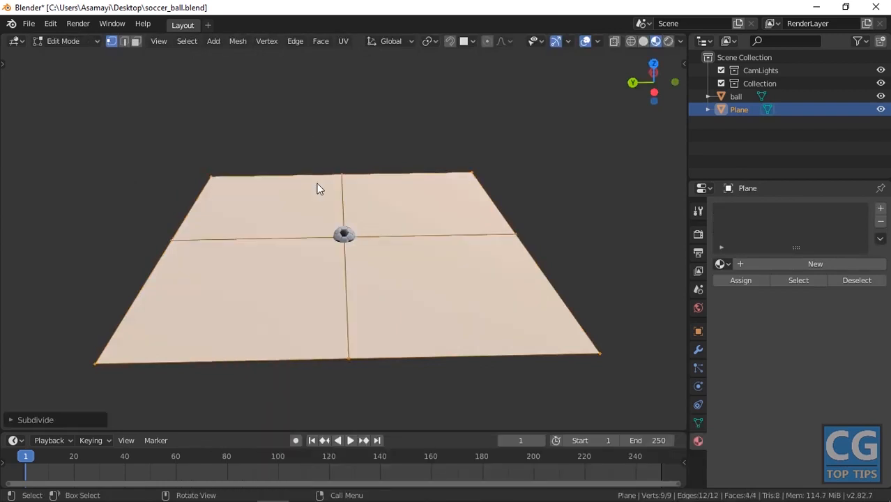
{"action": "left_click", "coordinate": [35, 420]}
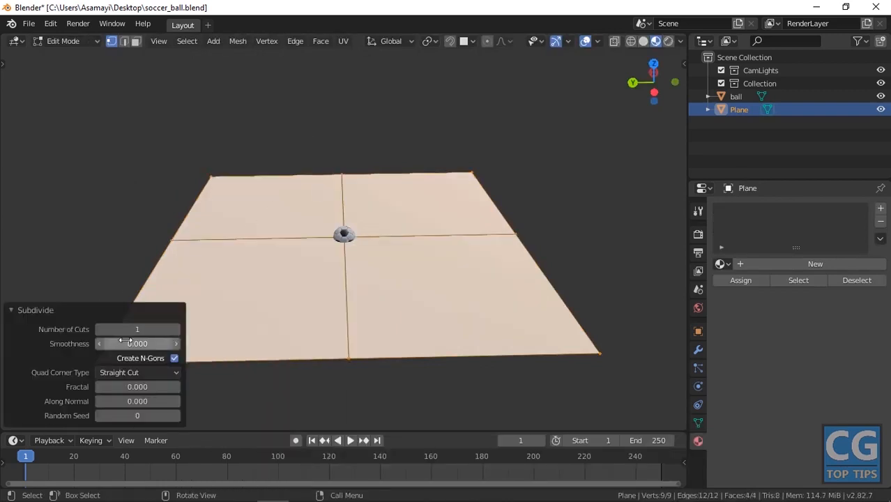
{"action": "type", "text": "0"}
{"action": "key", "text": "Return"}
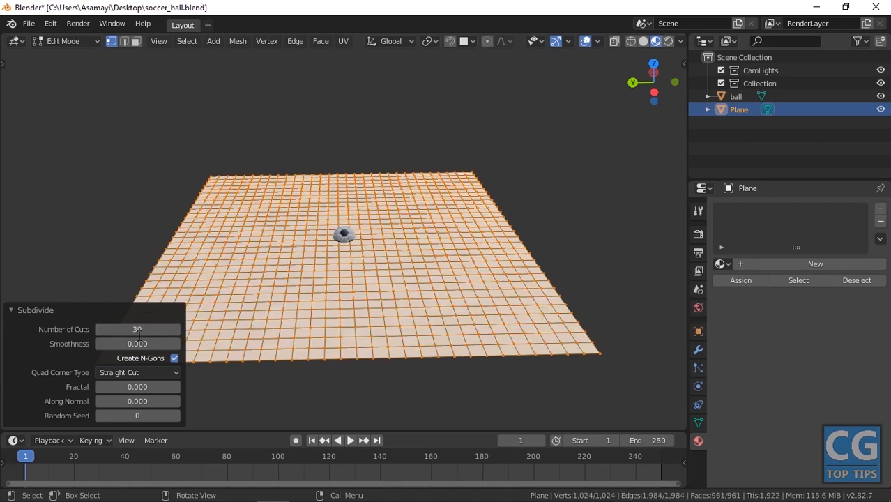
{"action": "left_click", "coordinate": [46, 310]}
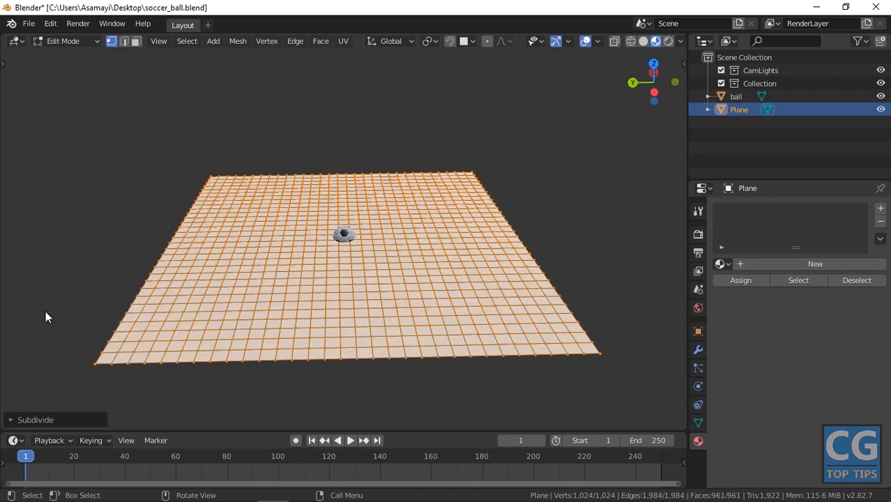
Set the plane's instancing to Faces in Object Mode, and check the ball's instancing setting
{"action": "key", "text": "Tab"}
{"action": "left_click", "coordinate": [698, 331]}
{"action": "left_click", "coordinate": [854, 295]}
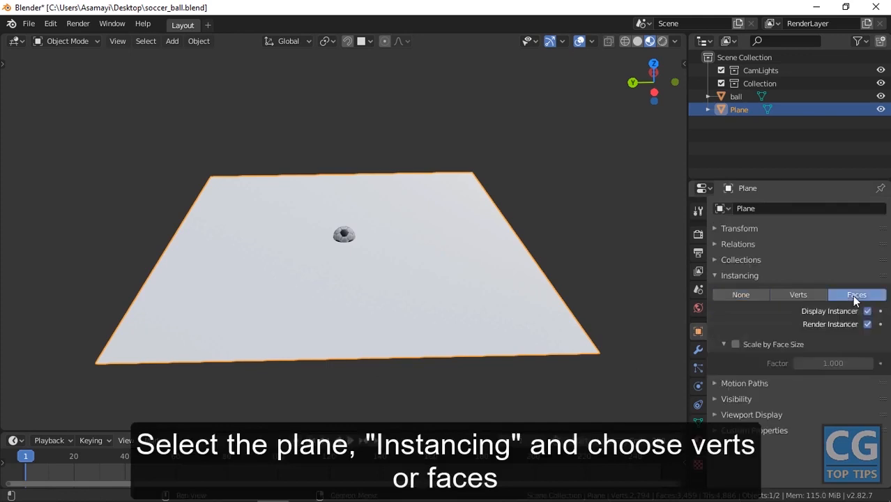
{"action": "left_click", "coordinate": [350, 234]}
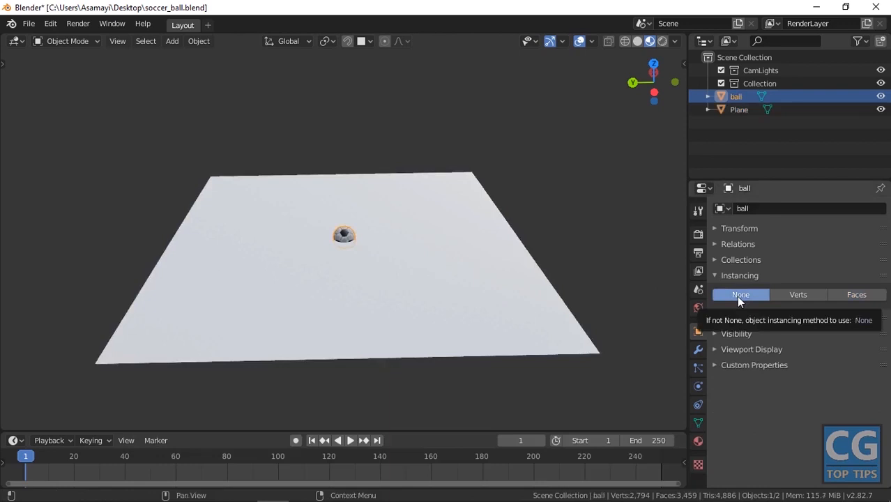
Add a Displace modifier with a new texture to the plane
{"action": "left_click", "coordinate": [562, 327]}
{"action": "left_click", "coordinate": [698, 350]}
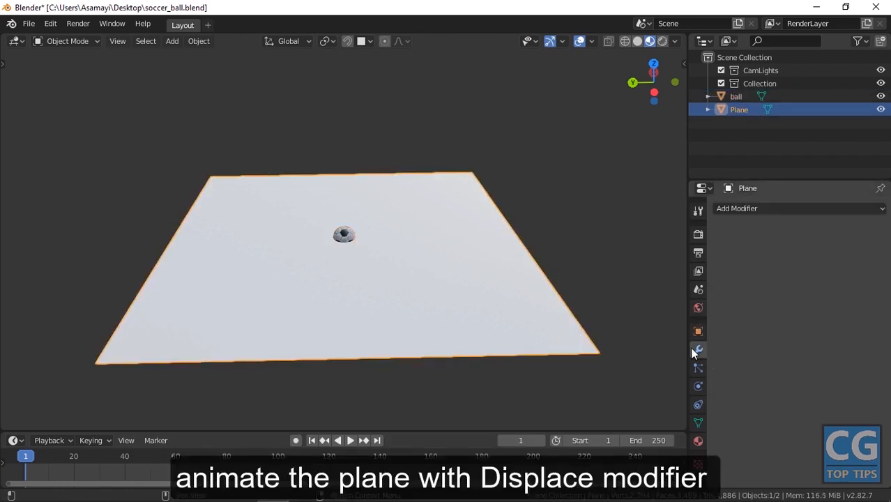
{"action": "left_click", "coordinate": [745, 207]}
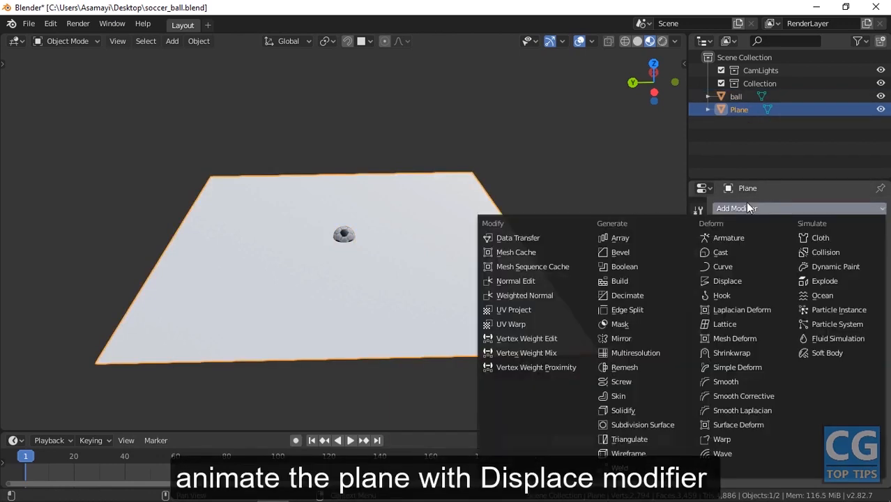
{"action": "left_click", "coordinate": [738, 279]}
{"action": "left_click", "coordinate": [744, 279]}
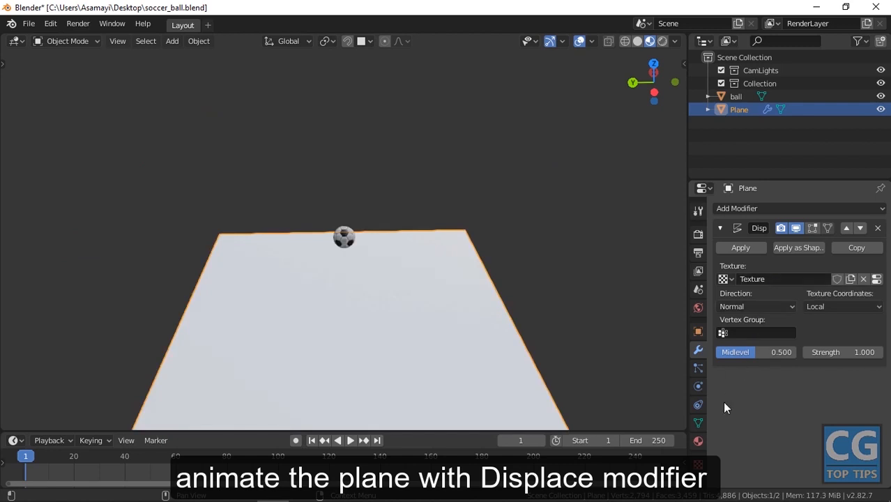
Change the displacement texture type to Clouds and set its size to 2
{"action": "left_click", "coordinate": [698, 462]}
{"action": "left_click", "coordinate": [786, 246]}
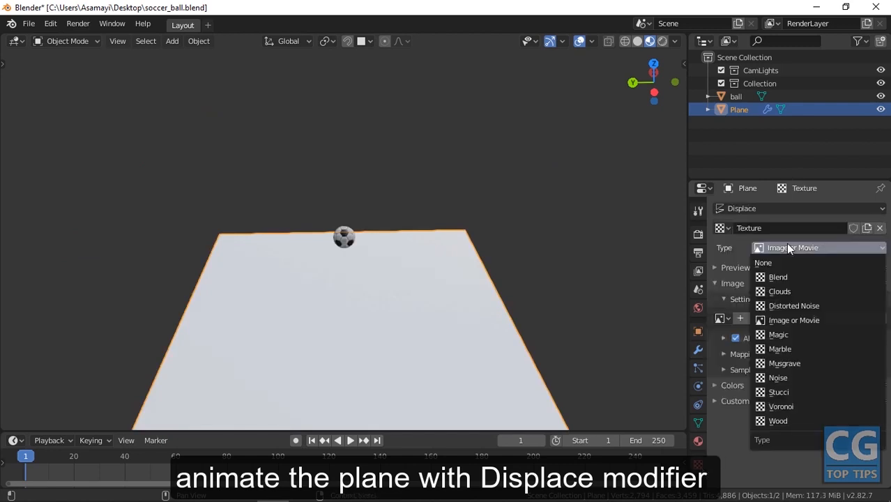
{"action": "left_click", "coordinate": [781, 292]}
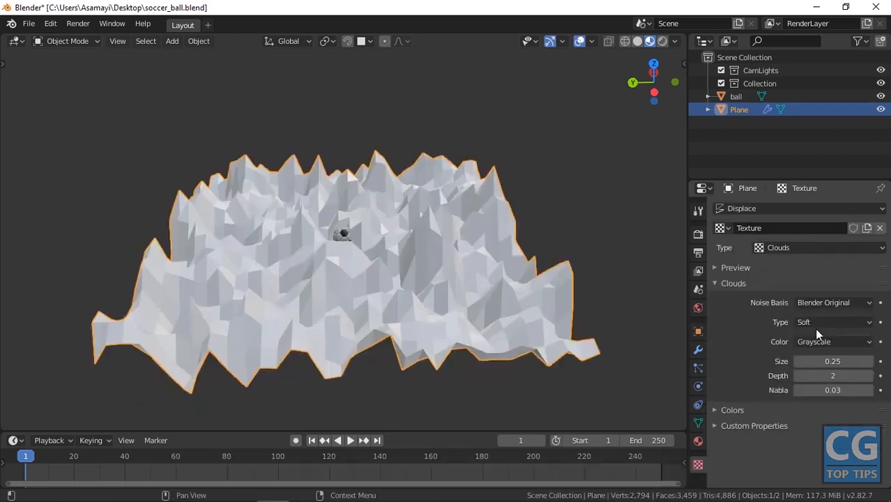
{"action": "type", "text": "2"}
{"action": "key", "text": "Return"}
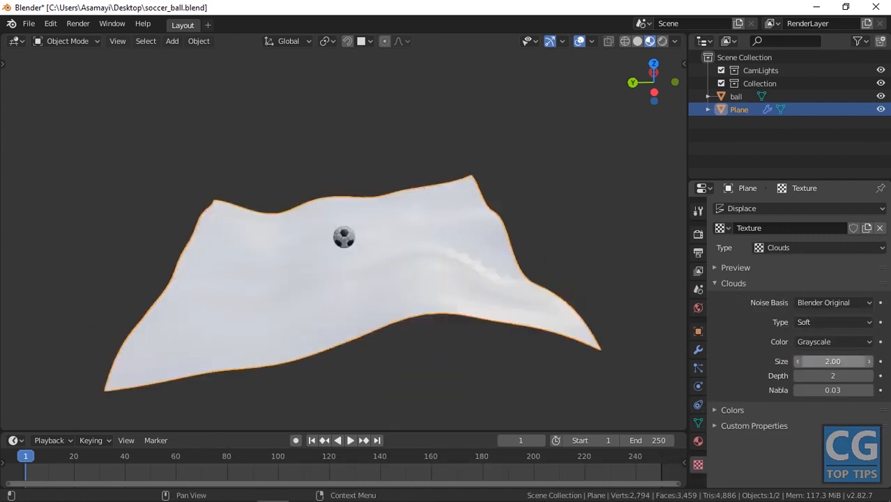
Keyframe the cloud texture size at 2 on frame 1 and at 1.2 on frame 250
{"action": "left_click", "coordinate": [881, 362]}
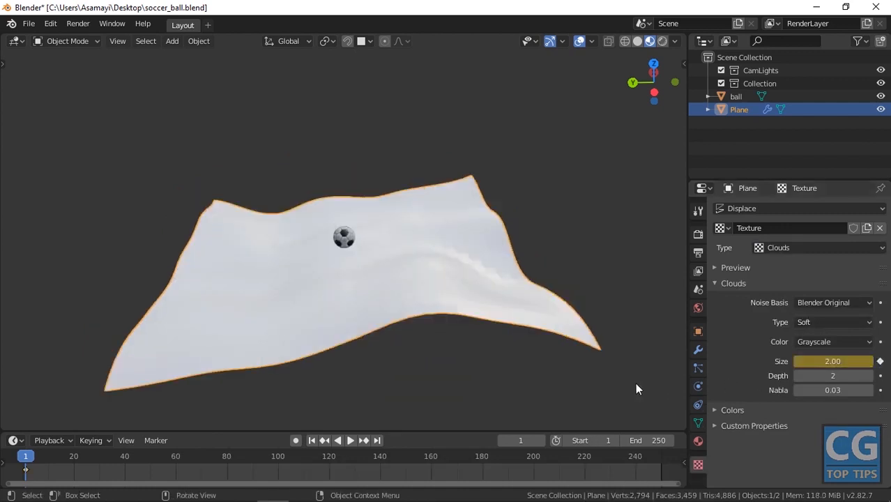
{"action": "left_click", "coordinate": [377, 440]}
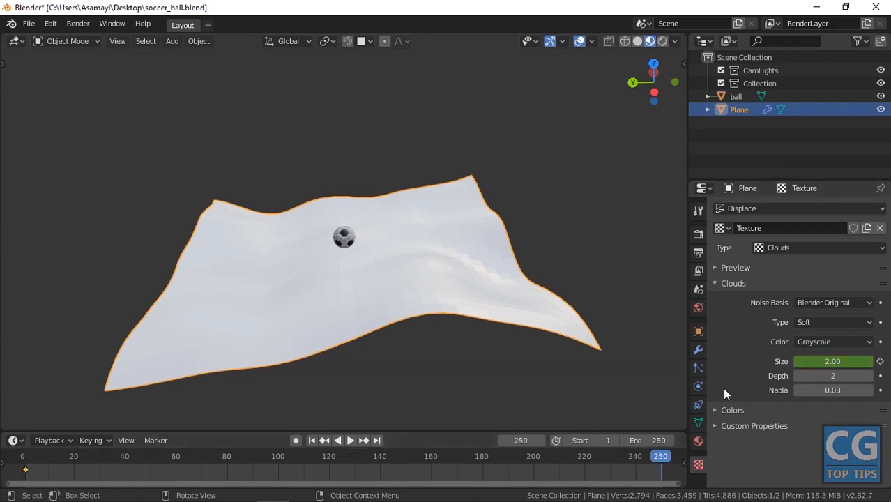
{"action": "double_click", "coordinate": [834, 361]}
{"action": "type", "text": "1.2"}
{"action": "key", "text": "Return"}
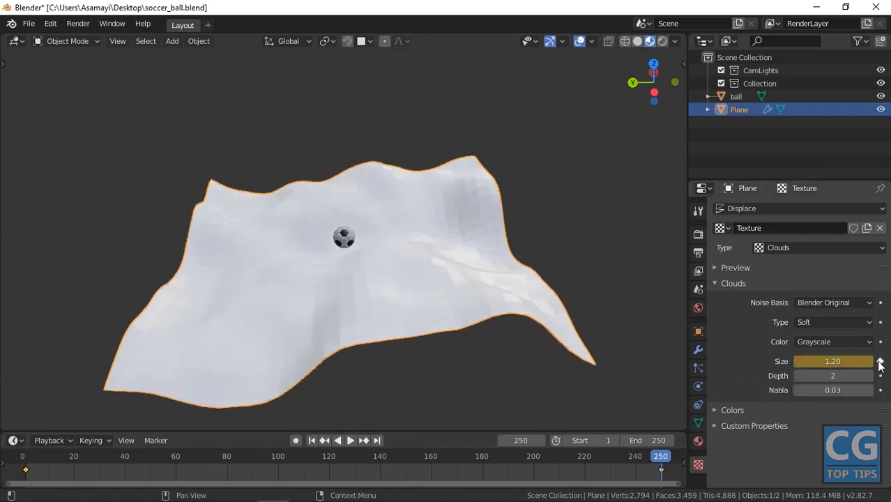
Play the plane's displacement animation from the first frame, stop it and return to frame 1
{"action": "left_click", "coordinate": [324, 440]}
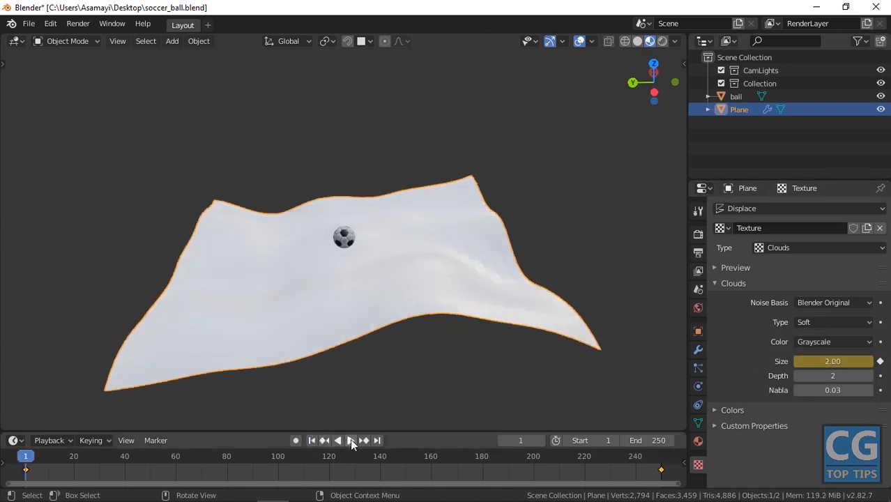
{"action": "left_click", "coordinate": [350, 440]}
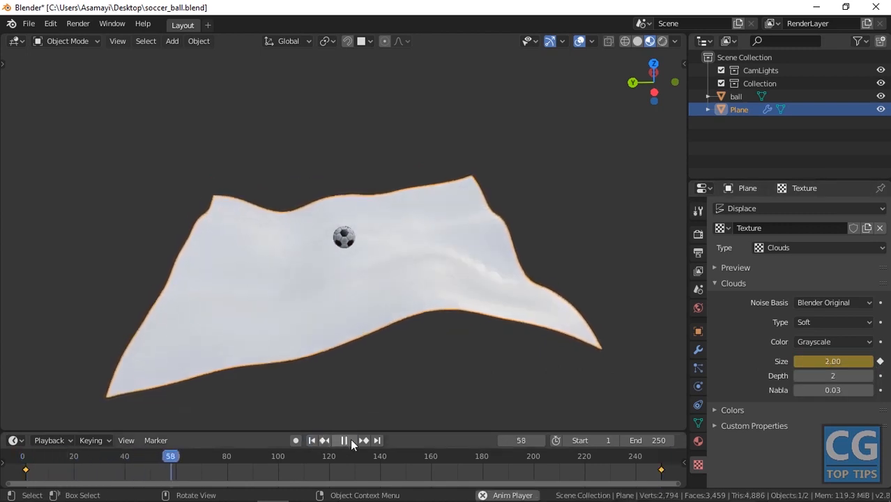
{"action": "left_click", "coordinate": [350, 440]}
{"action": "left_click", "coordinate": [312, 441]}
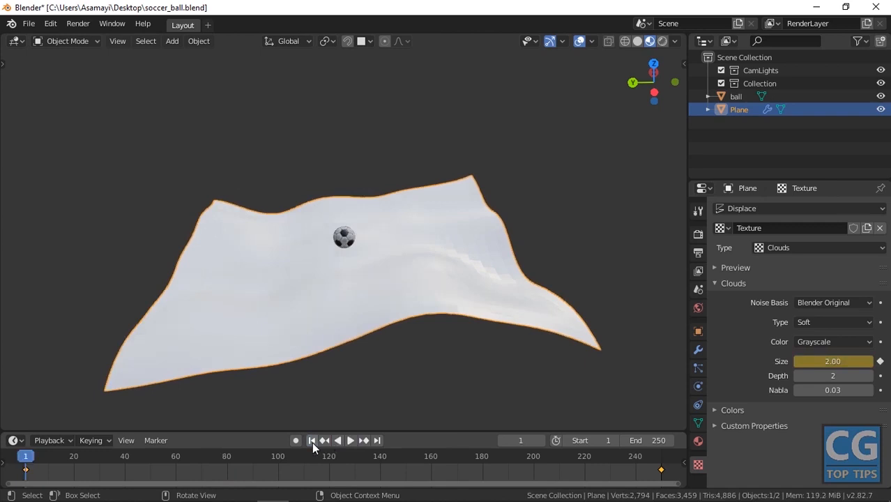
Parent the ball to the displaced plane using the Vertex option
{"action": "left_click", "coordinate": [349, 237]}
{"action": "left_click", "coordinate": [414, 291], "text": "shift"}
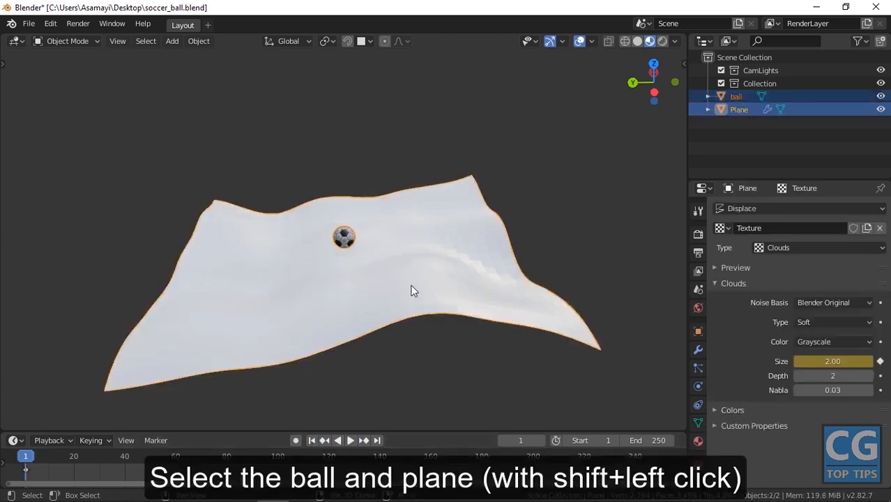
{"action": "key", "text": "ctrl+p"}
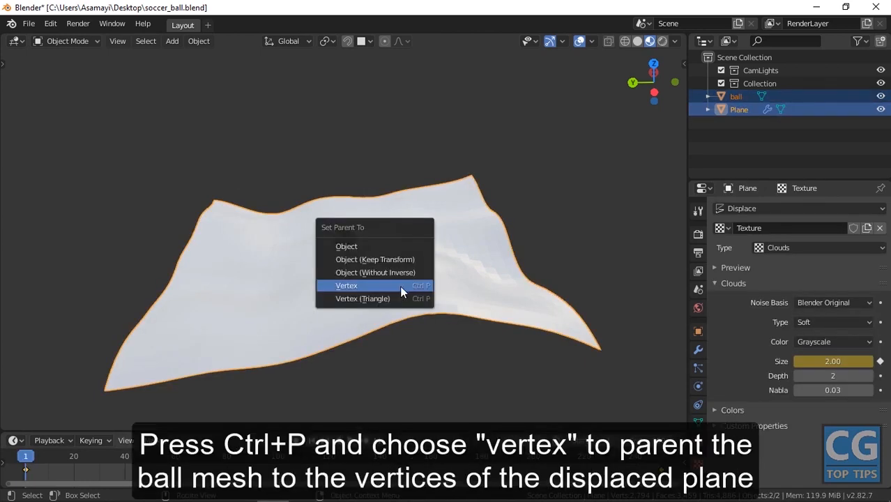
{"action": "left_click", "coordinate": [401, 292]}
Scale the ball down slightly and raise it about 3.58 along the global Z axis
{"action": "left_click", "coordinate": [346, 237]}
{"action": "key", "text": "s"}
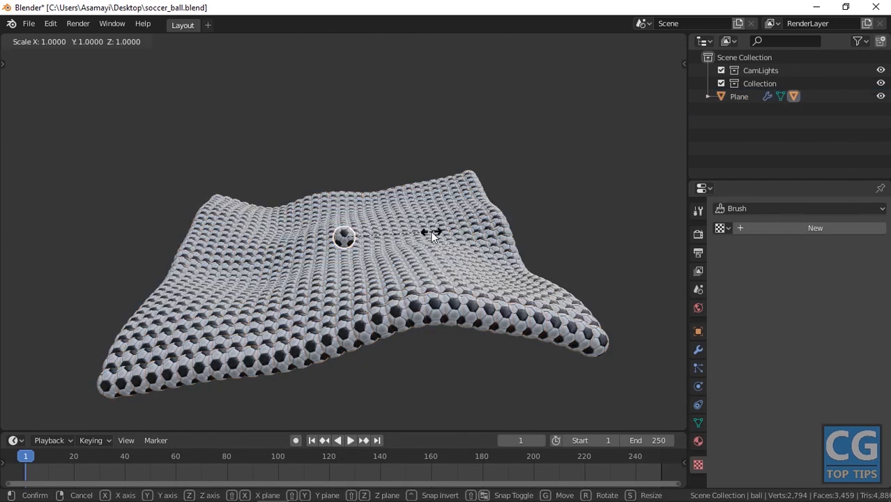
{"action": "left_click", "coordinate": [404, 236]}
{"action": "key", "text": "g"}
{"action": "key", "text": "z"}
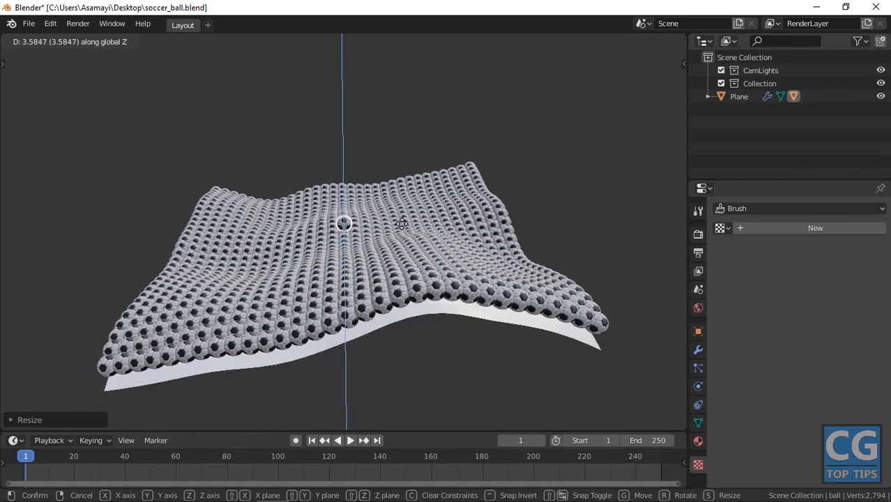
{"action": "left_click", "coordinate": [401, 224]}
Play the animation and view the instanced balls on the plane up close from another angle
{"action": "left_click", "coordinate": [349, 440]}
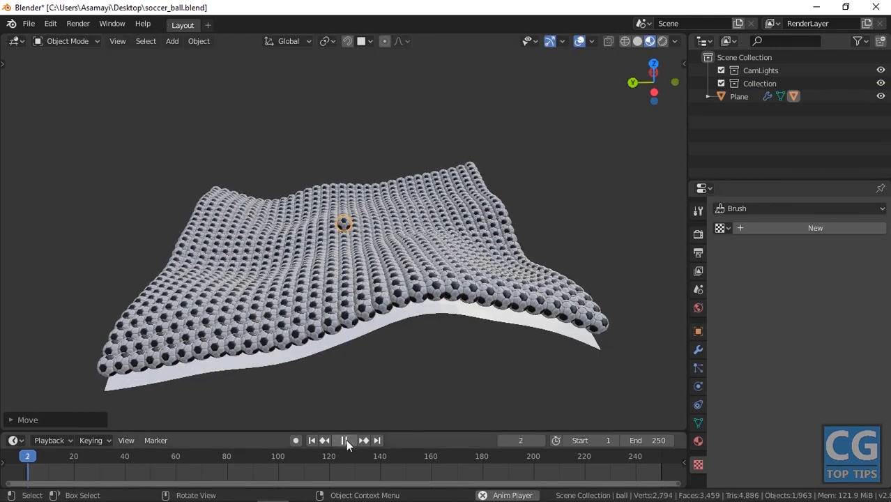
{"action": "middle_click_drag", "start_coordinate": [277, 287], "coordinate": [376, 256]}
{"action": "scroll", "coordinate": [373, 283], "scroll_direction": "up", "scroll_amount": 4}
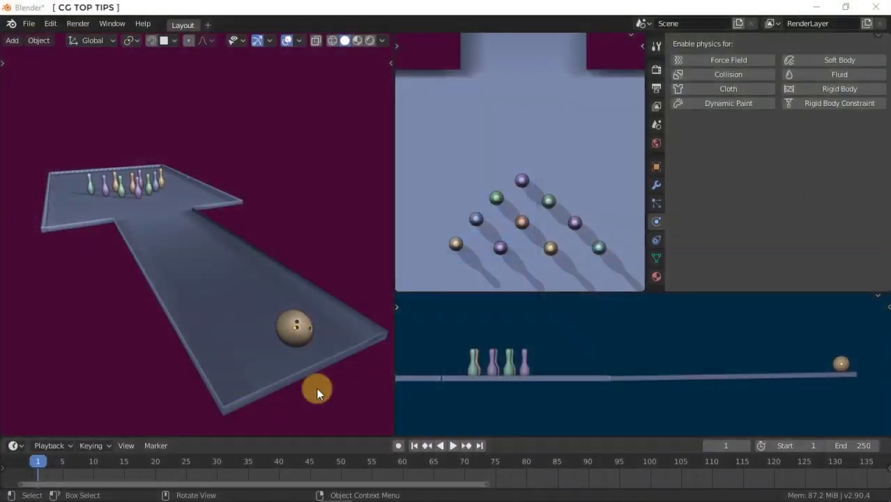
Insert a LocRot keyframe for the bowling ball at frame 20
{"action": "left_click", "coordinate": [155, 464]}
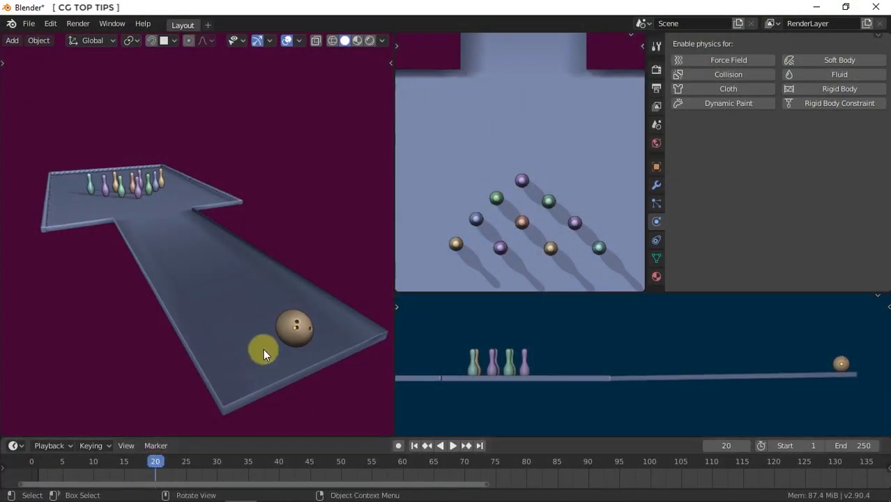
{"action": "key", "text": "i"}
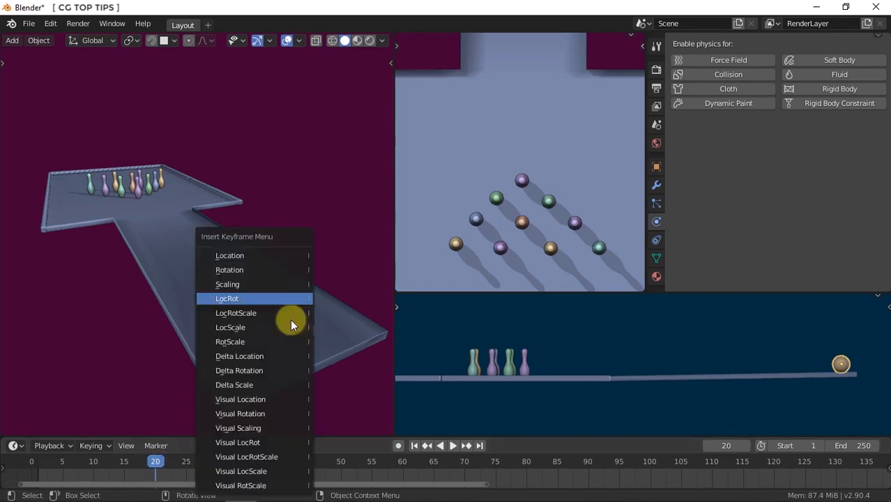
{"action": "left_click", "coordinate": [250, 299]}
At frame 30, move the bowling ball along the lane towards the pins, rotate it, and insert a LocRot keyframe
{"action": "left_click", "coordinate": [217, 462]}
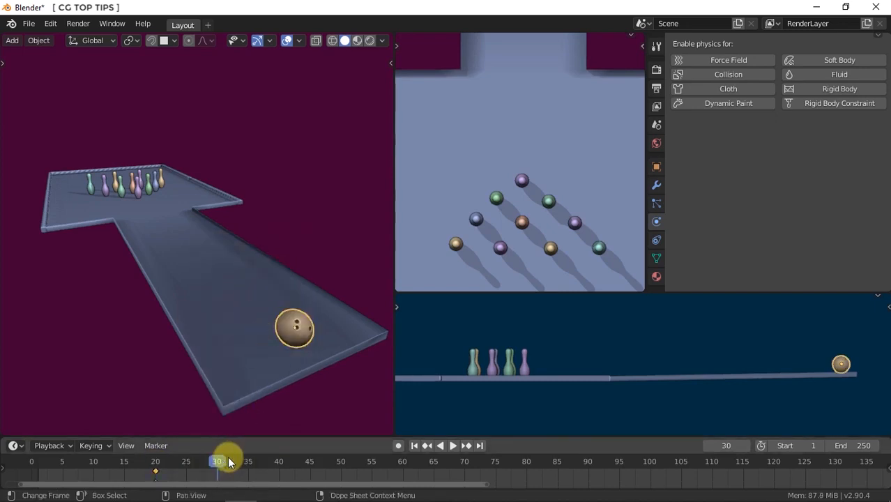
{"action": "left_click_drag", "start_coordinate": [838, 366], "coordinate": [607, 369]}
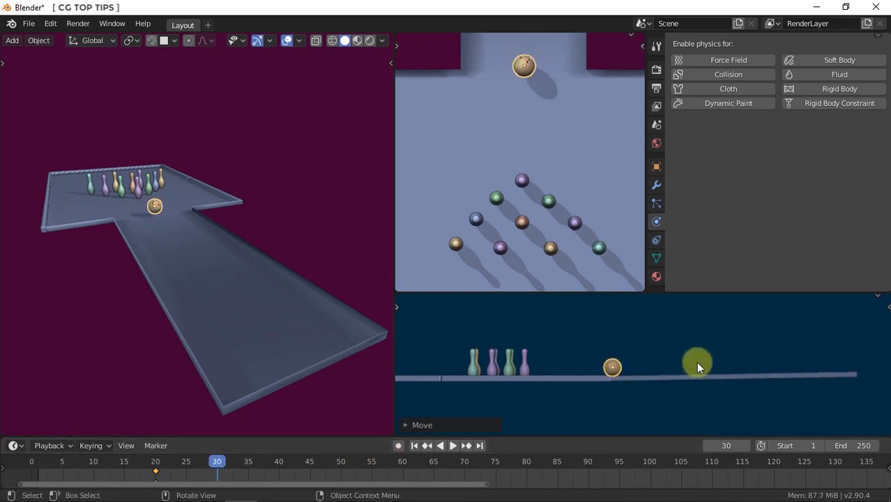
{"action": "key", "text": "r"}
{"action": "left_click", "coordinate": [538, 369]}
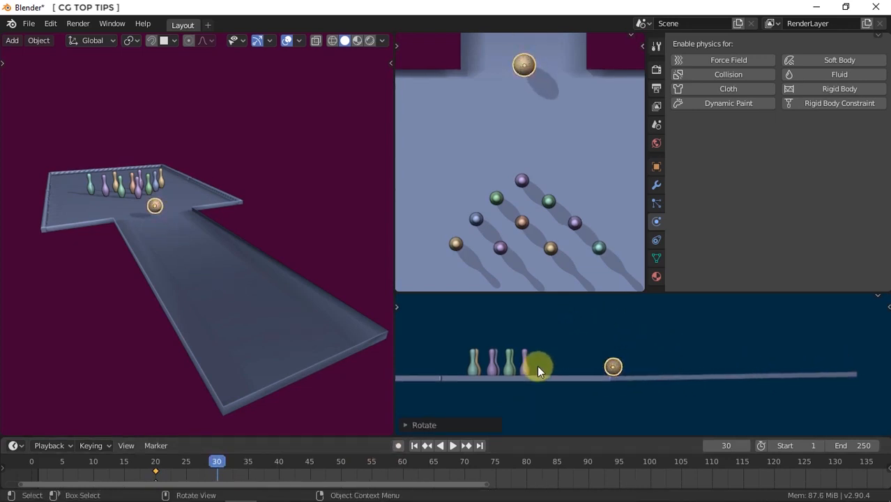
{"action": "key", "text": "i"}
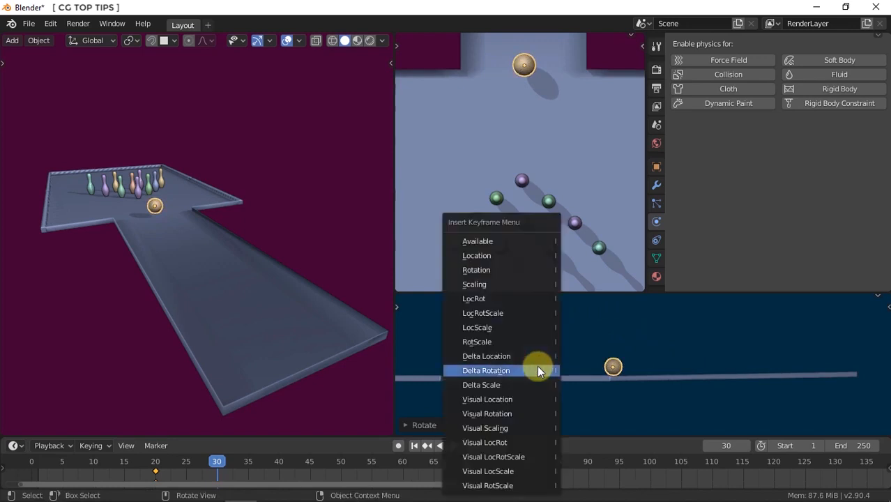
{"action": "left_click", "coordinate": [501, 300]}
Make the bowling ball a rigid body with a mass of 5 and a Mesh collision shape
{"action": "left_click", "coordinate": [813, 88]}
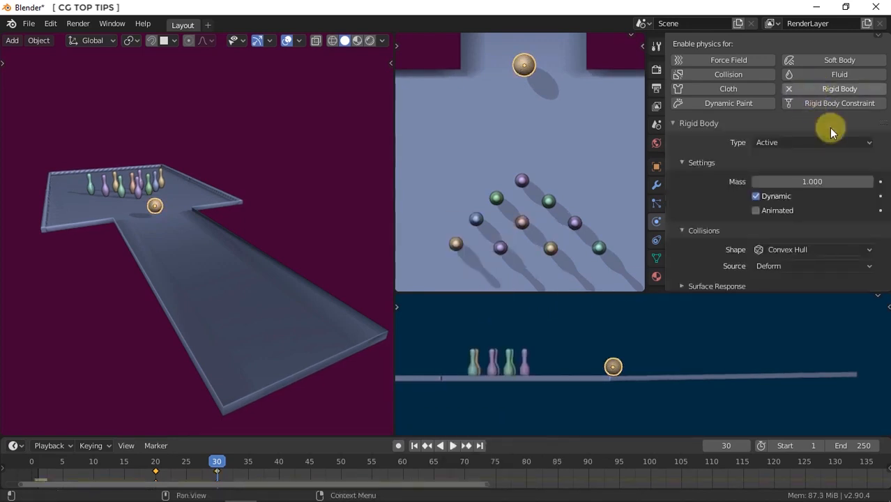
{"action": "left_click", "coordinate": [815, 182]}
{"action": "type", "text": "5"}
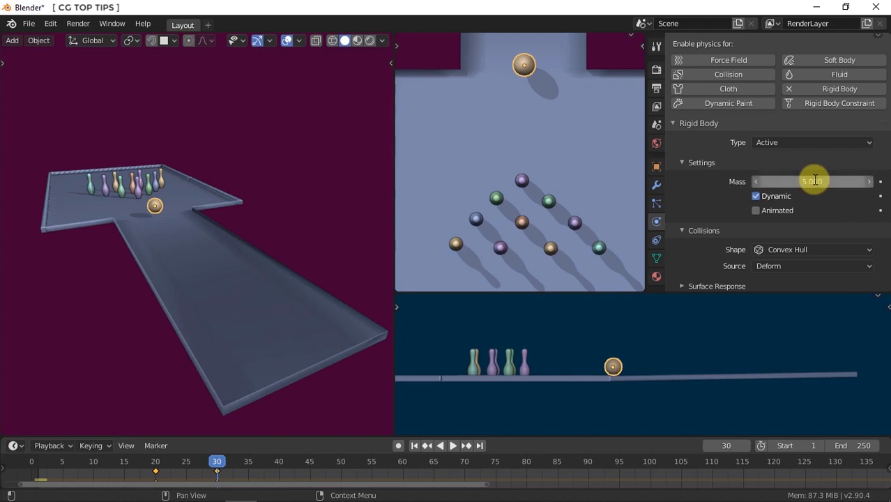
{"action": "key", "text": "Return"}
{"action": "left_click", "coordinate": [792, 249]}
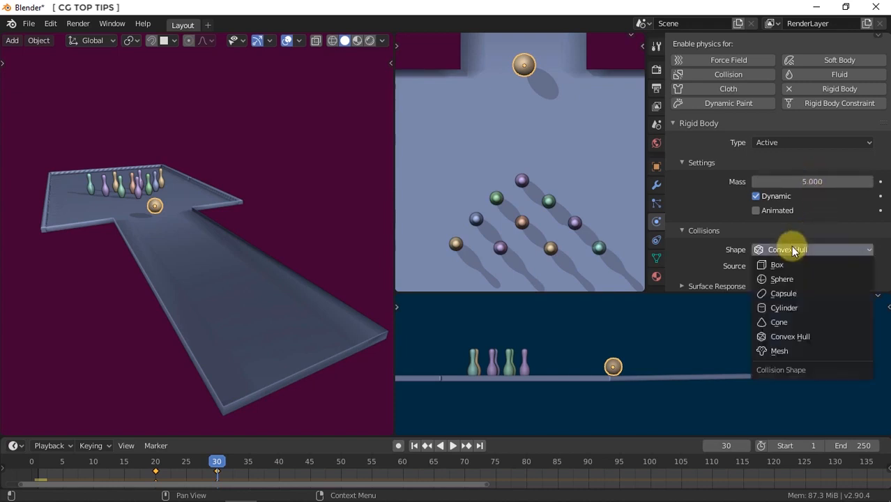
{"action": "left_click", "coordinate": [780, 351]}
Keyframe the ball's rigid body Animated option off at frame 30 and on at frame 29
{"action": "right_click", "coordinate": [765, 211]}
{"action": "left_click", "coordinate": [763, 208]}
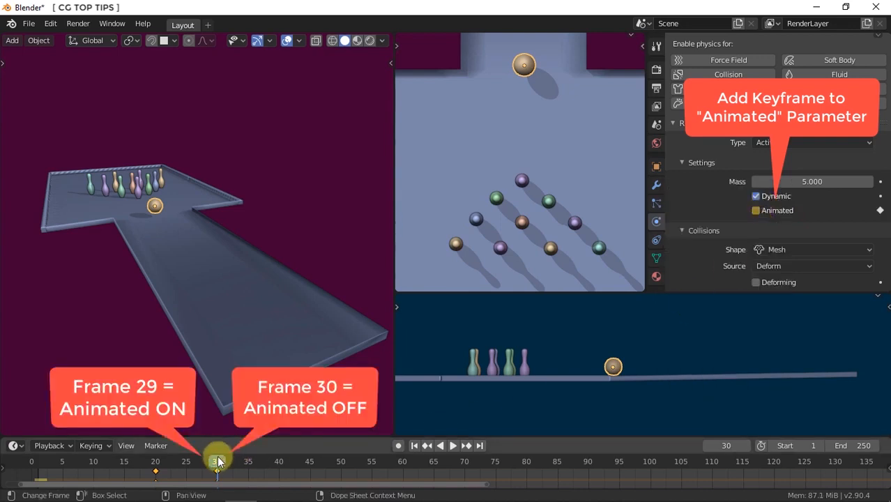
{"action": "left_click", "coordinate": [756, 211]}
{"action": "right_click", "coordinate": [770, 210]}
{"action": "left_click", "coordinate": [771, 210]}
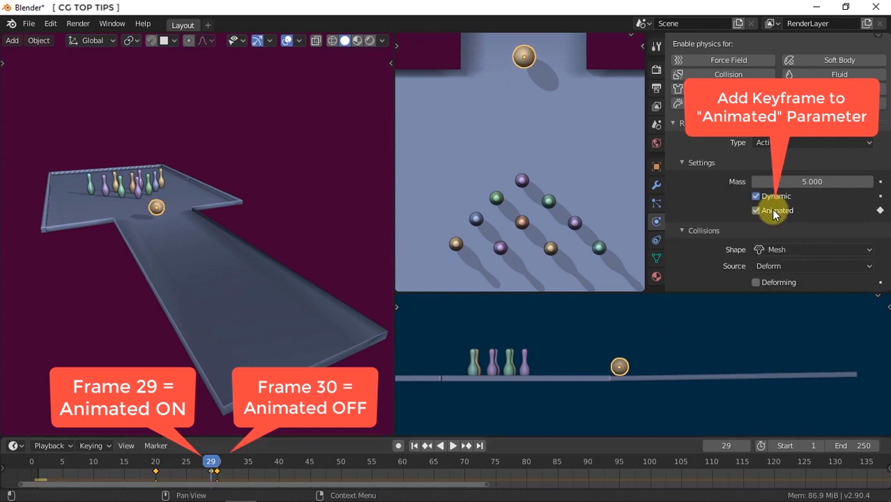
Make the bowling lane a Passive rigid body with a Mesh collision shape
{"action": "left_click", "coordinate": [254, 310]}
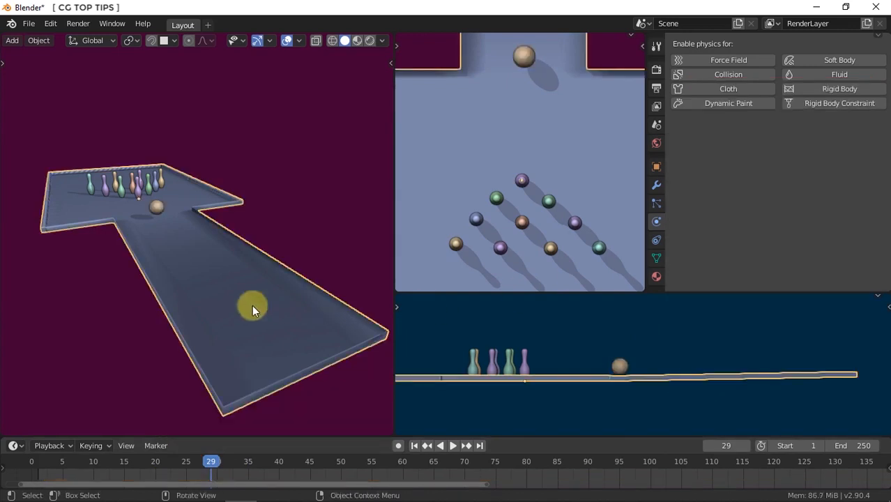
{"action": "left_click", "coordinate": [840, 88]}
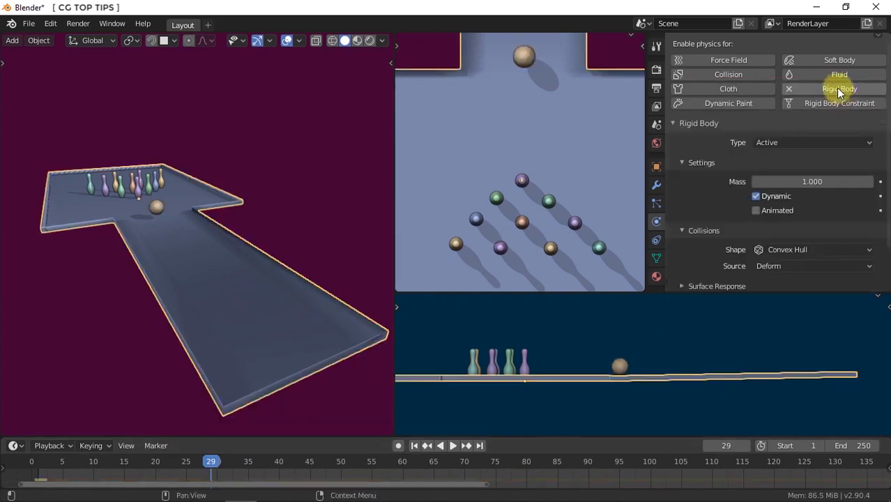
{"action": "left_click", "coordinate": [825, 142]}
{"action": "left_click", "coordinate": [802, 169]}
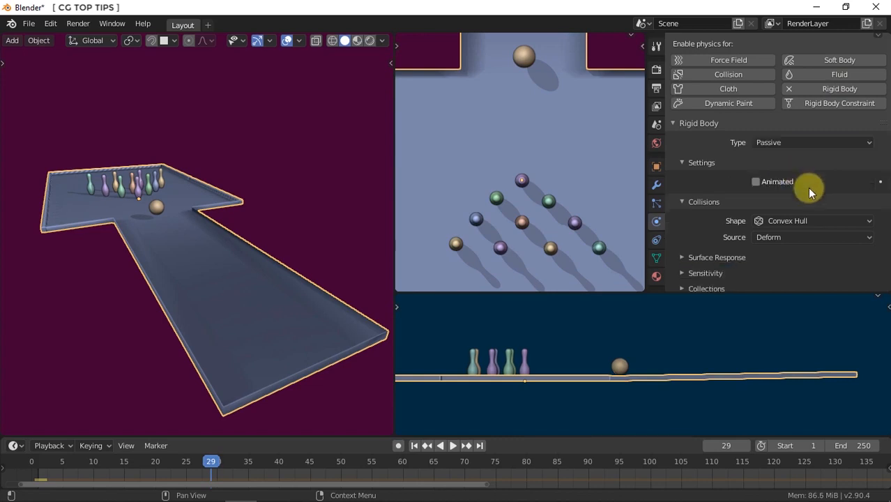
{"action": "left_click", "coordinate": [799, 220]}
{"action": "left_click", "coordinate": [785, 323]}
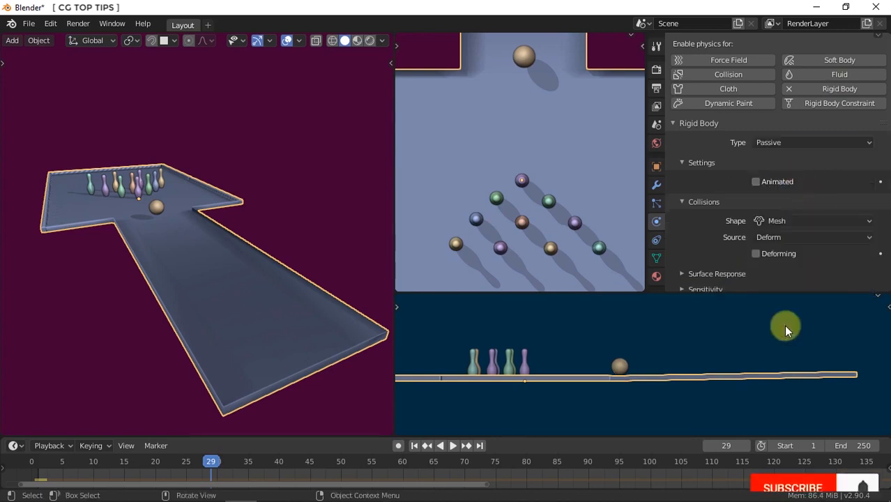
Make the front bowling pin an active rigid body with a mass of 3 and a Mesh collision shape
{"action": "left_click", "coordinate": [522, 177]}
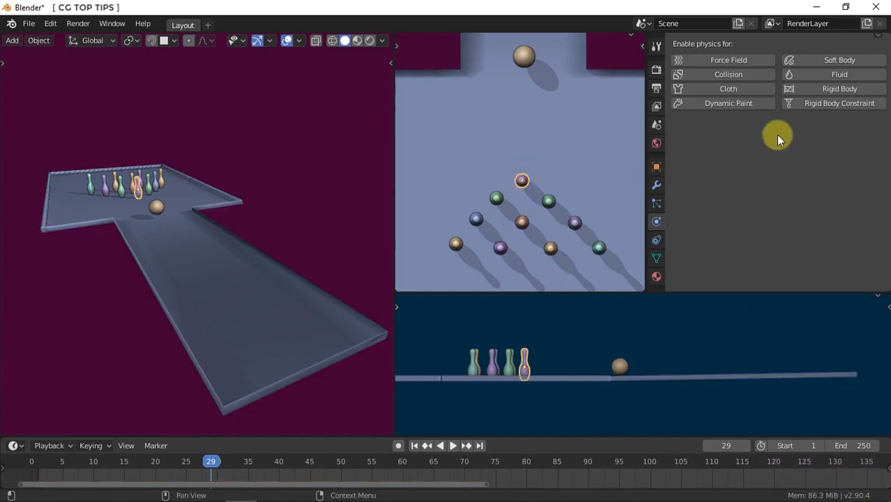
{"action": "left_click", "coordinate": [797, 88]}
{"action": "left_click", "coordinate": [813, 180]}
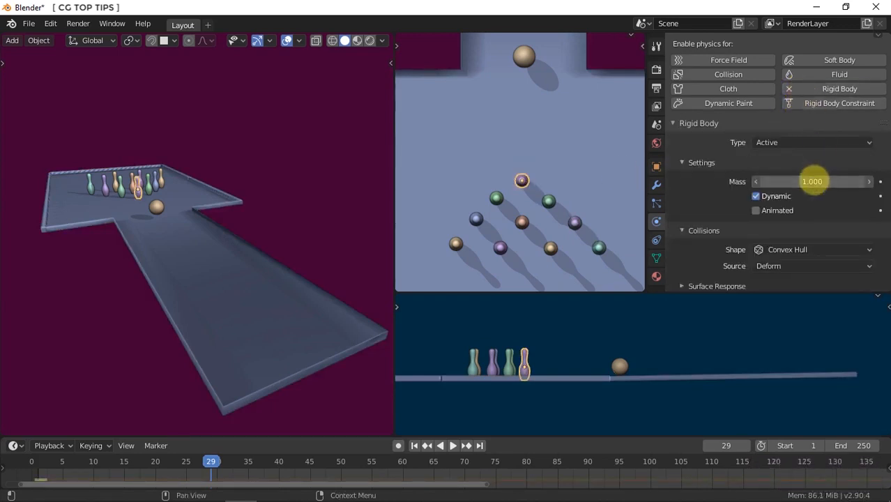
{"action": "type", "text": "3"}
{"action": "key", "text": "Return"}
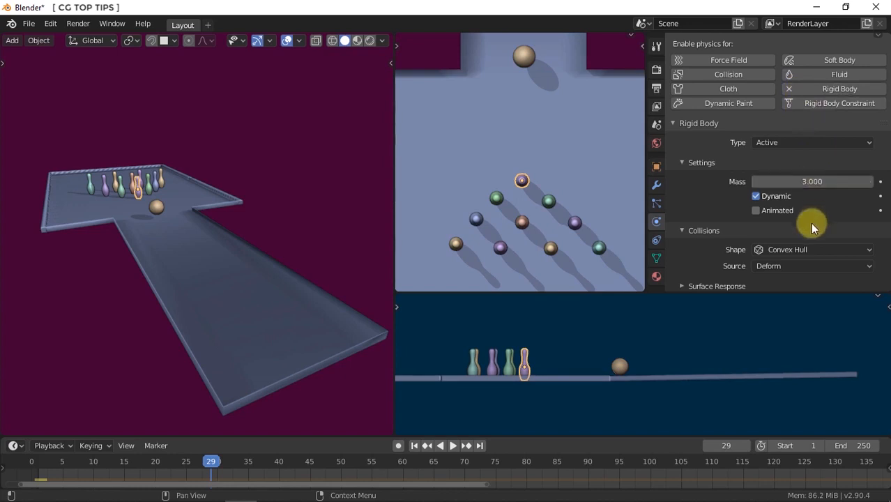
{"action": "left_click", "coordinate": [789, 249]}
{"action": "left_click", "coordinate": [792, 351]}
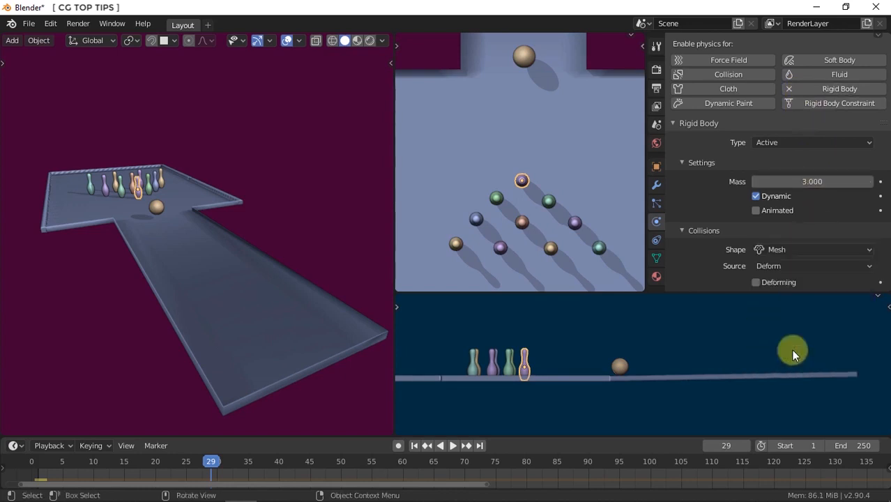
Check the rigid body settings of the two second-row pins and play the simulation from the first frame
{"action": "left_click", "coordinate": [495, 198]}
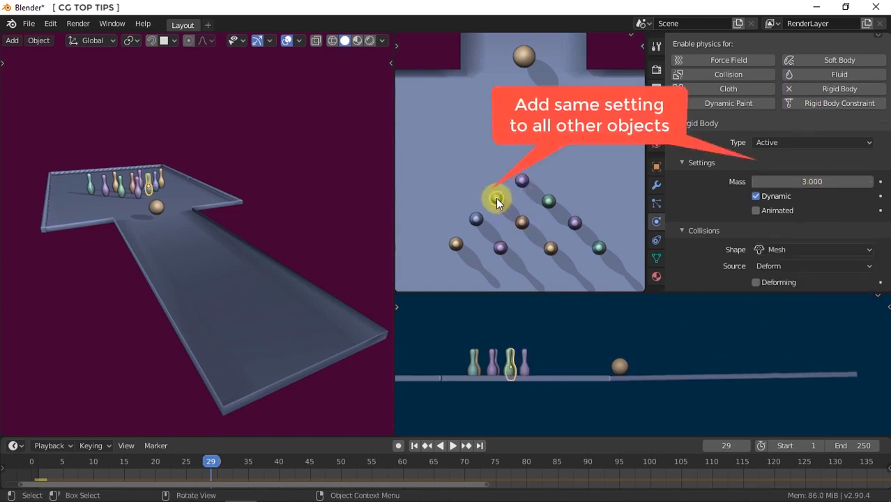
{"action": "left_click", "coordinate": [549, 201]}
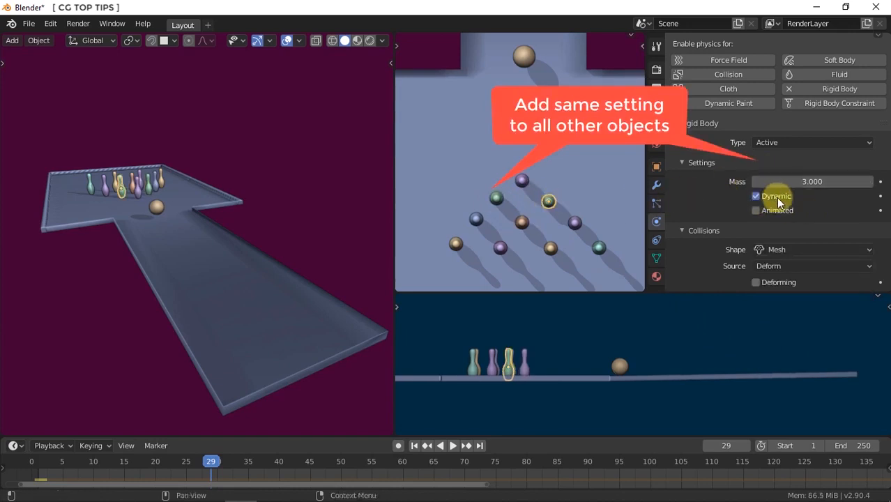
{"action": "left_click", "coordinate": [414, 446]}
{"action": "left_click", "coordinate": [452, 445]}
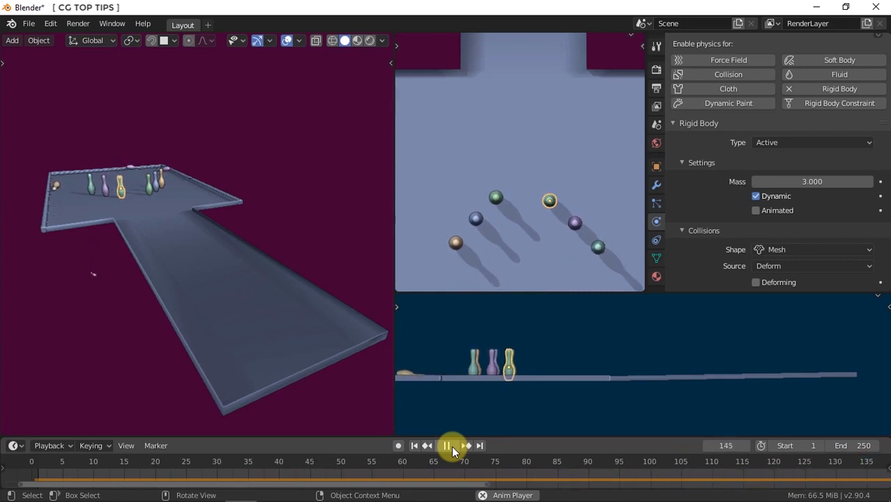
{"action": "left_click", "coordinate": [449, 448]}
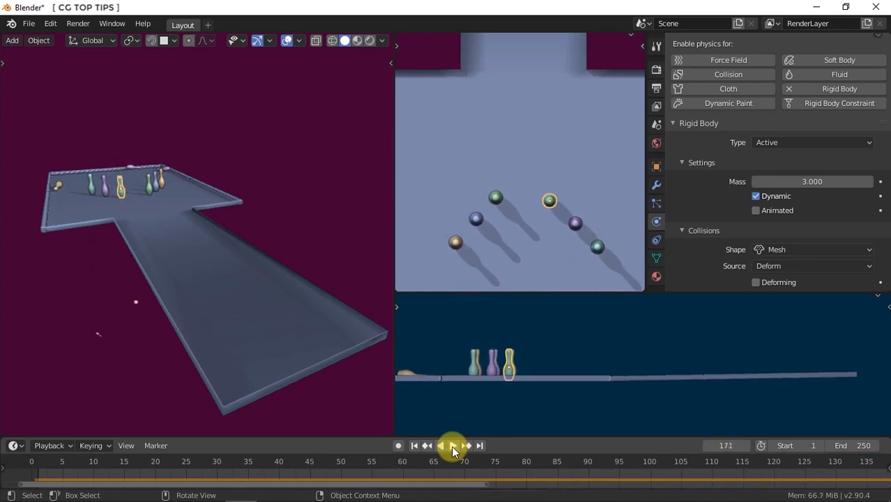
Play the simulation from the start in a maximized viewport with rendered shading, viewed close to the pins
{"action": "left_click", "coordinate": [414, 446]}
{"action": "key", "text": "ctrl+space"}
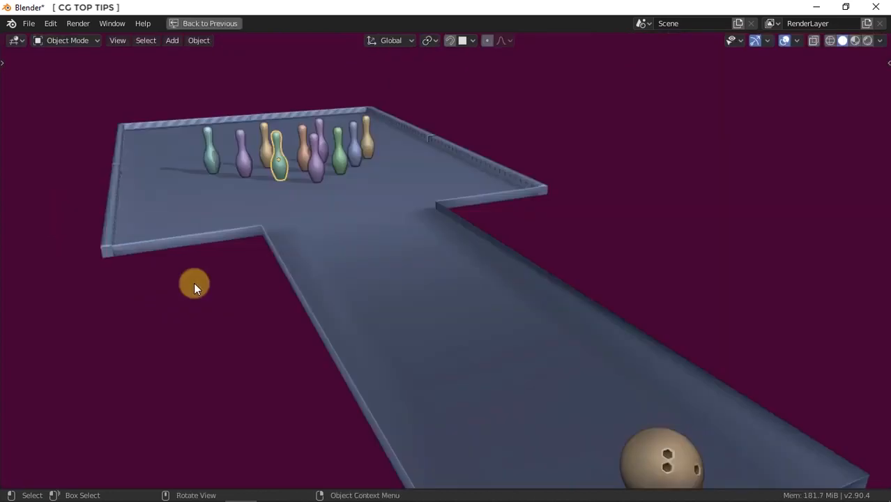
{"action": "left_click", "coordinate": [869, 44]}
{"action": "middle_click_drag", "start_coordinate": [509, 239], "coordinate": [391, 262]}
{"action": "left_click", "coordinate": [590, 153]}
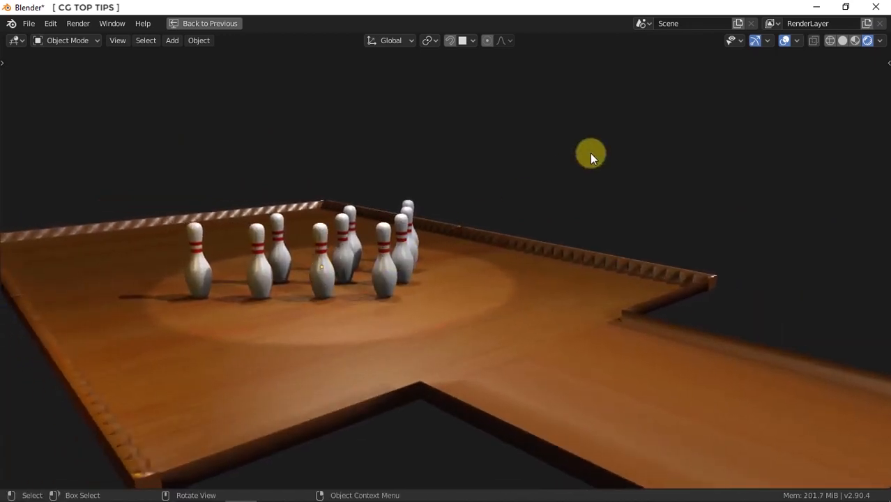
{"action": "key", "text": "space"}
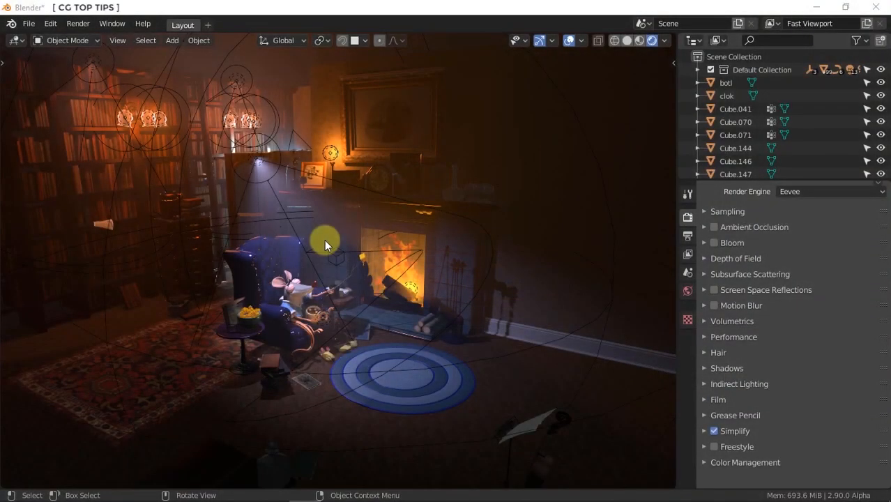
Look for the fireplace scene's lights in the viewport and in the outliner, filtering its list by "light"
{"action": "left_click", "coordinate": [256, 123]}
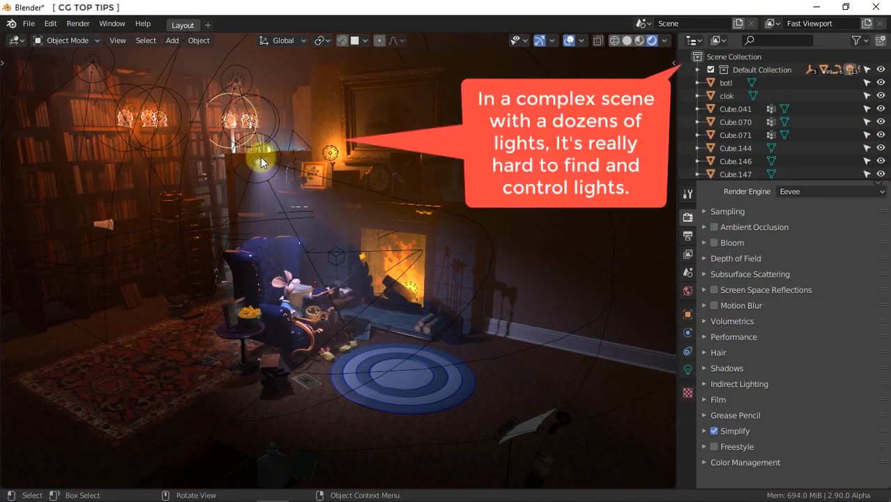
{"action": "left_click", "coordinate": [261, 161]}
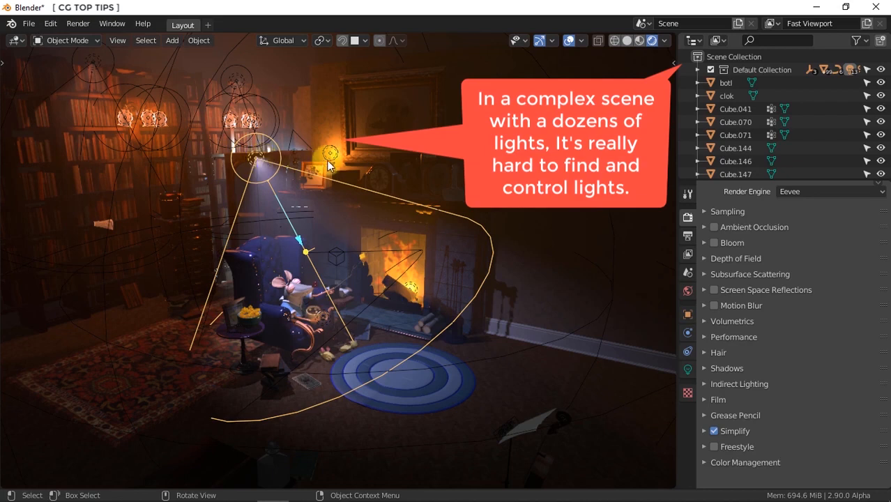
{"action": "left_click", "coordinate": [809, 42]}
{"action": "type", "text": "light"}
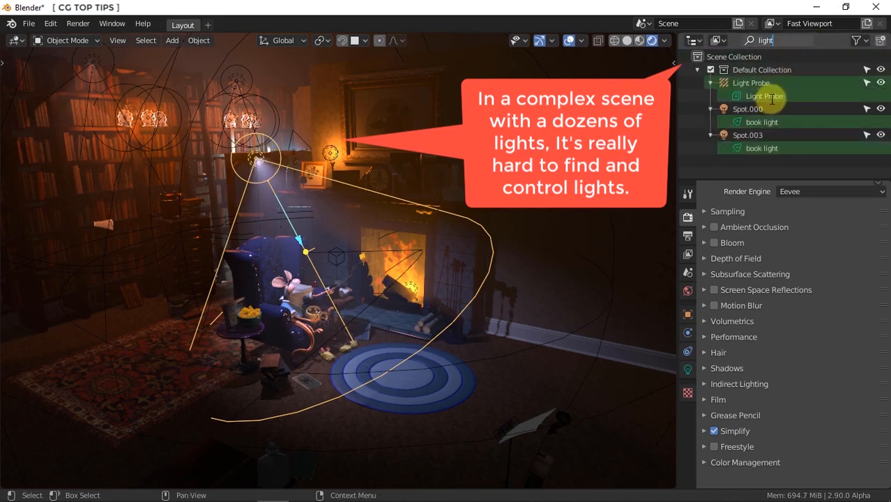
{"action": "key", "text": "BackSpace"}
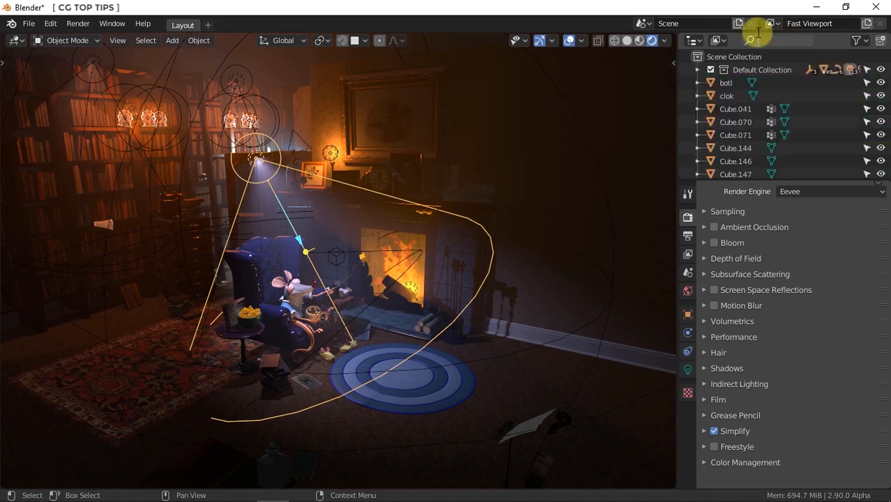
{"action": "left_click", "coordinate": [775, 112]}
{"action": "scroll", "coordinate": [776, 114], "scroll_direction": "down", "scroll_amount": 10}
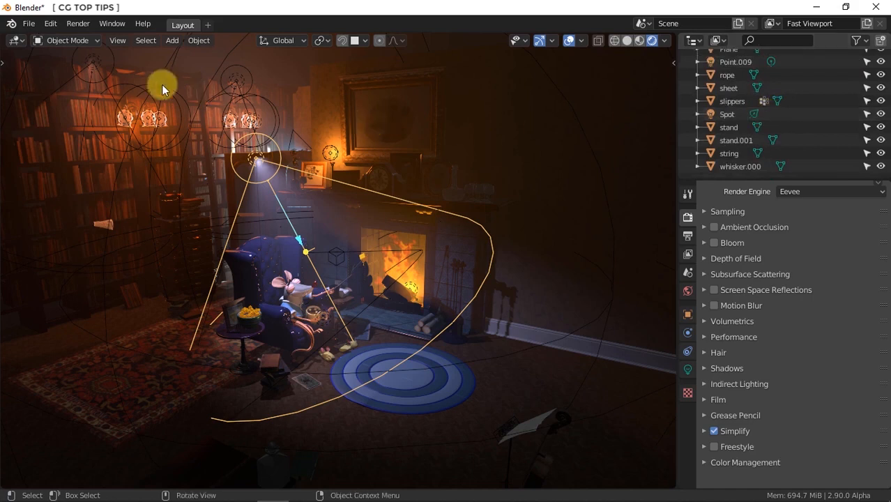
Install the Gaffer add-on from Gaffer-master.zip and enable it in the preferences
{"action": "left_click", "coordinate": [50, 24]}
{"action": "left_click", "coordinate": [86, 212]}
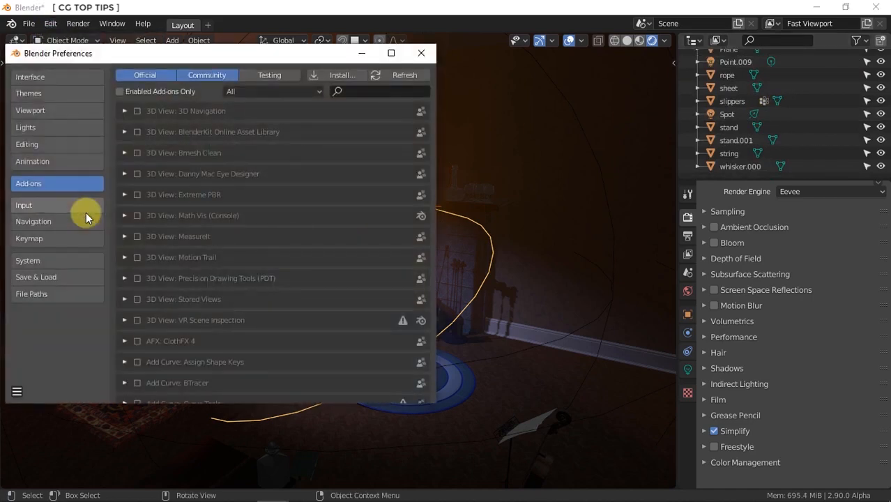
{"action": "left_click", "coordinate": [329, 75]}
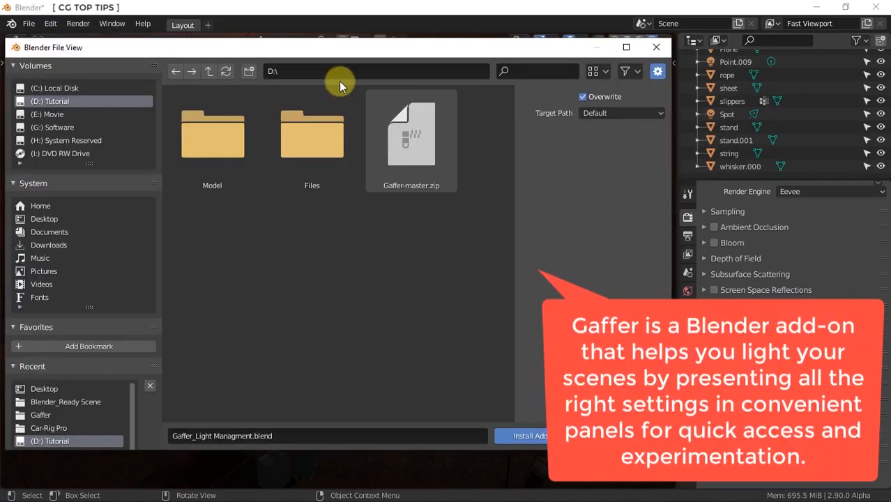
{"action": "left_click", "coordinate": [408, 143]}
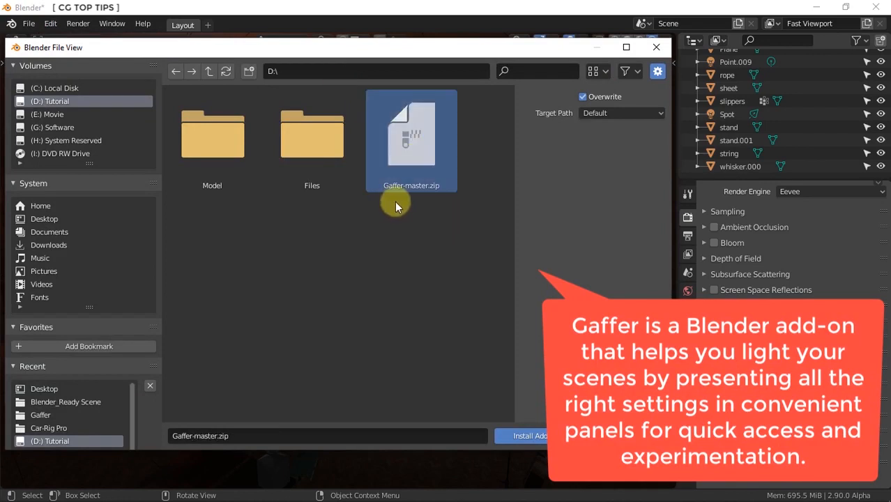
{"action": "left_click", "coordinate": [516, 435]}
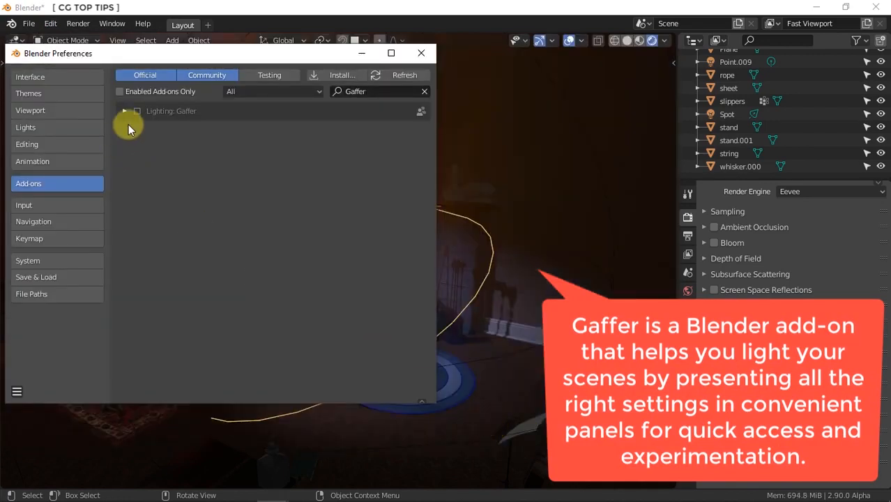
{"action": "left_click", "coordinate": [425, 53]}
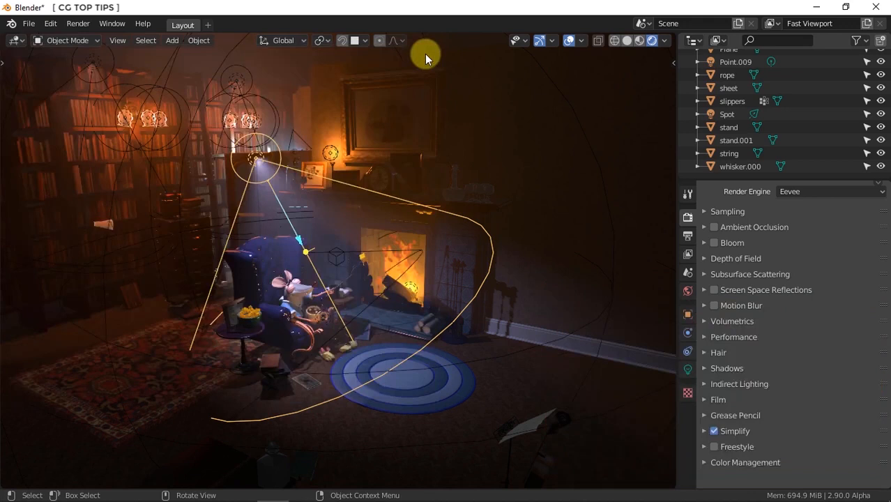
Open Gaffer's light manager in the viewport and refresh its list of scene lights
{"action": "left_click", "coordinate": [672, 63]}
{"action": "left_click", "coordinate": [670, 147]}
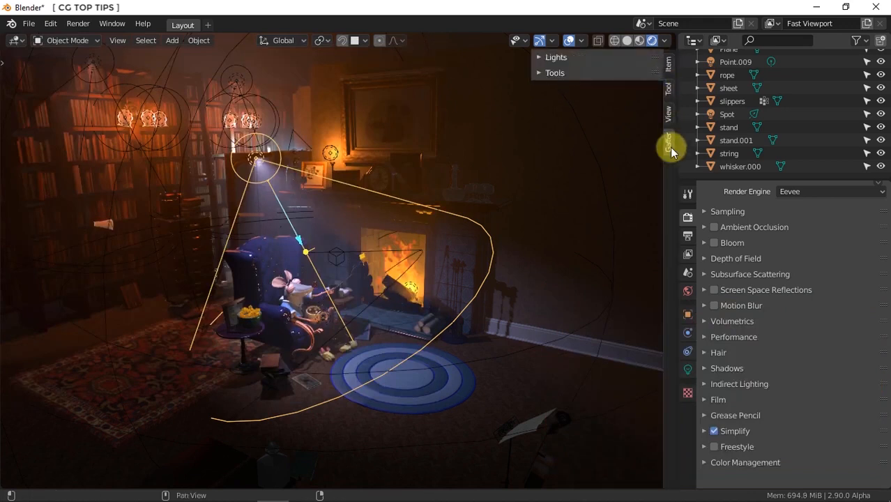
{"action": "left_click", "coordinate": [555, 59]}
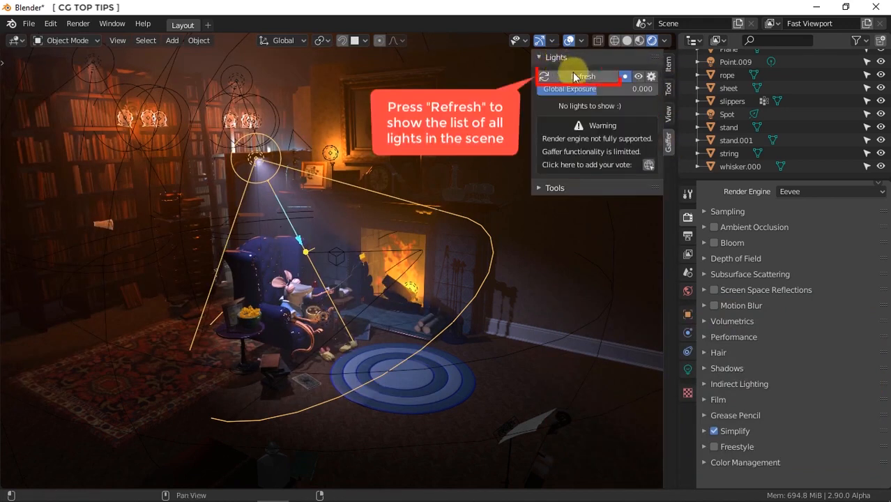
{"action": "left_click", "coordinate": [573, 75]}
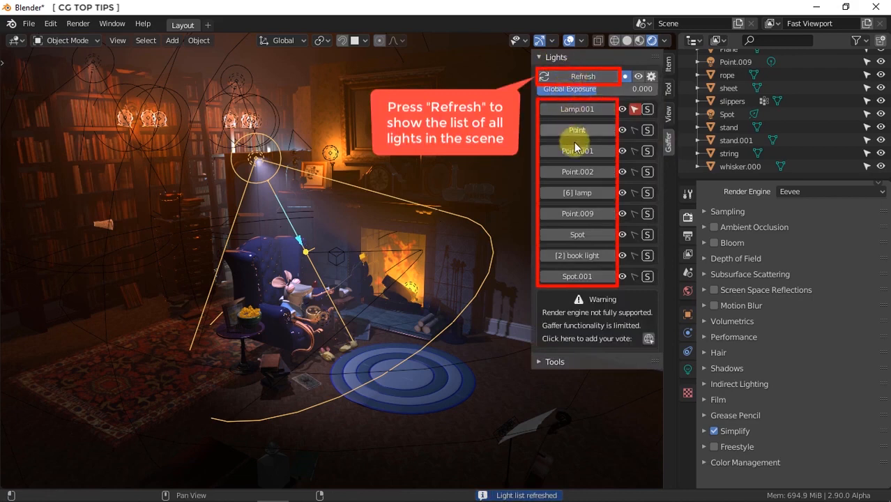
Hide and show Lamp.001 from Gaffer's light list, and solo that light
{"action": "left_click", "coordinate": [622, 110]}
{"action": "left_click", "coordinate": [622, 110]}
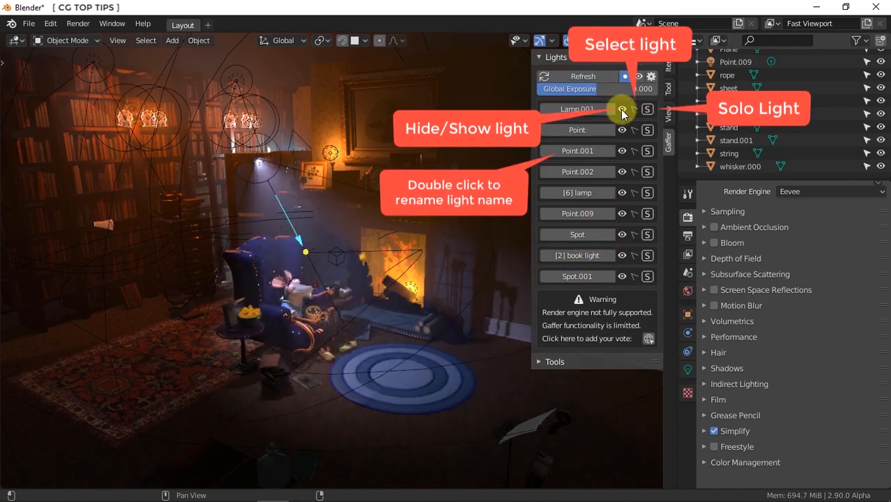
{"action": "left_click", "coordinate": [648, 110]}
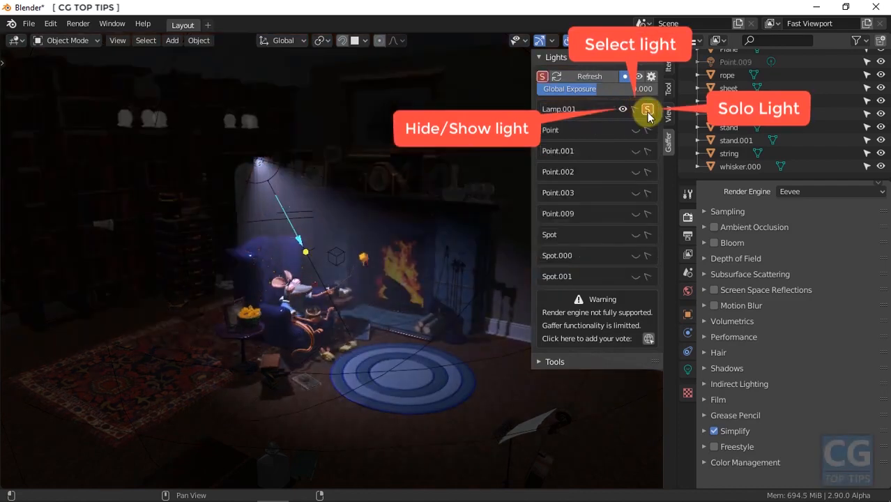
End the solo on Lamp.001 in Gaffer's light list, and solo and unsolo Point.001
{"action": "left_click", "coordinate": [648, 111]}
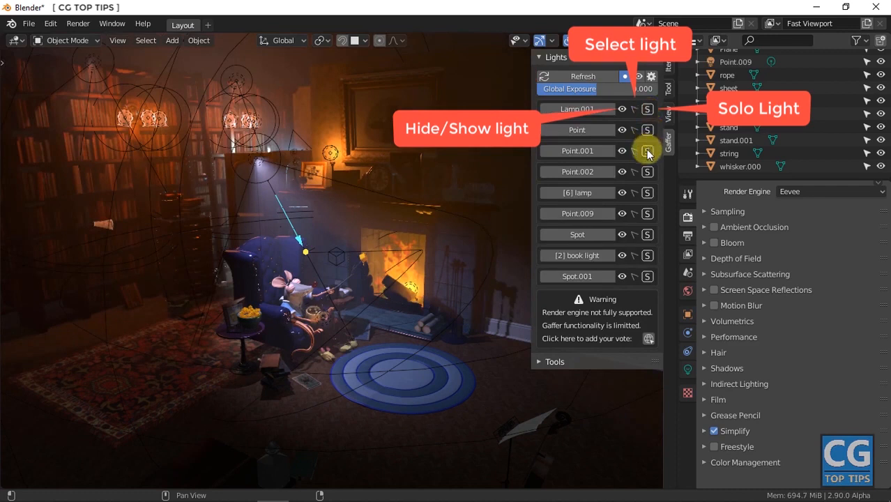
{"action": "left_click", "coordinate": [648, 151]}
{"action": "left_click", "coordinate": [648, 151]}
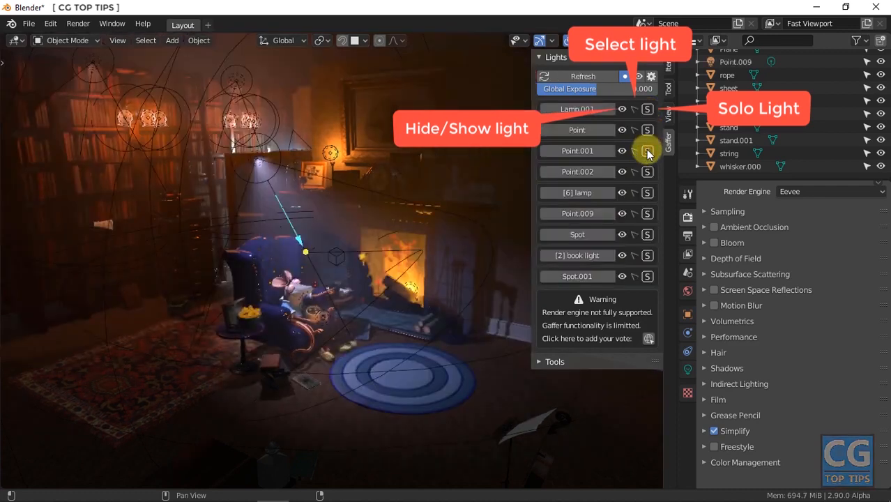
Enable Gaffer's HDRI handler in the world settings and expand the World section of the light manager
{"action": "left_click", "coordinate": [688, 291]}
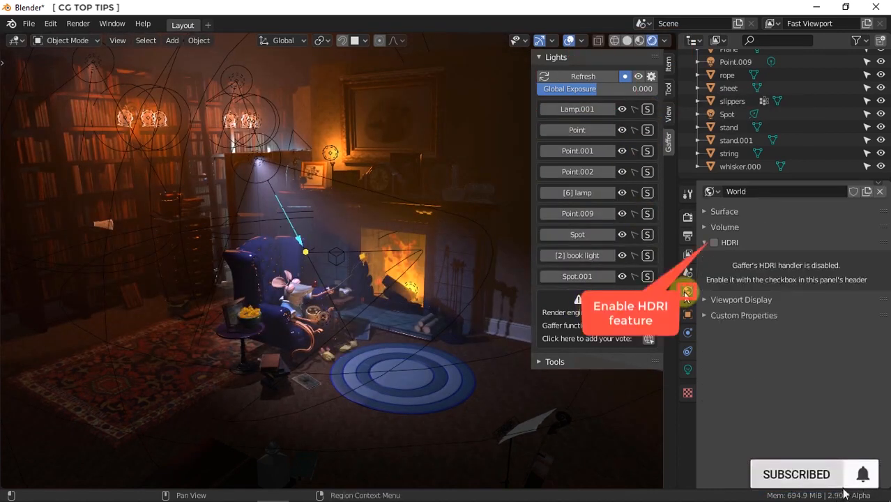
{"action": "left_click", "coordinate": [714, 242]}
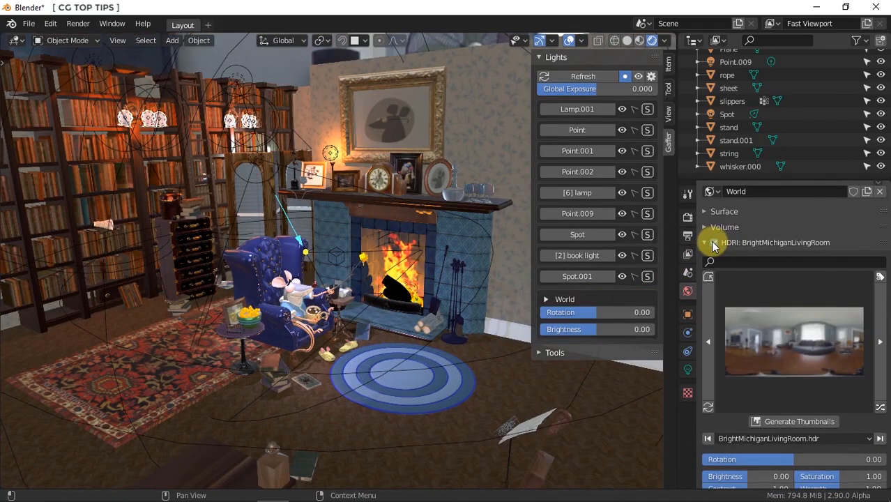
{"action": "left_click", "coordinate": [705, 245]}
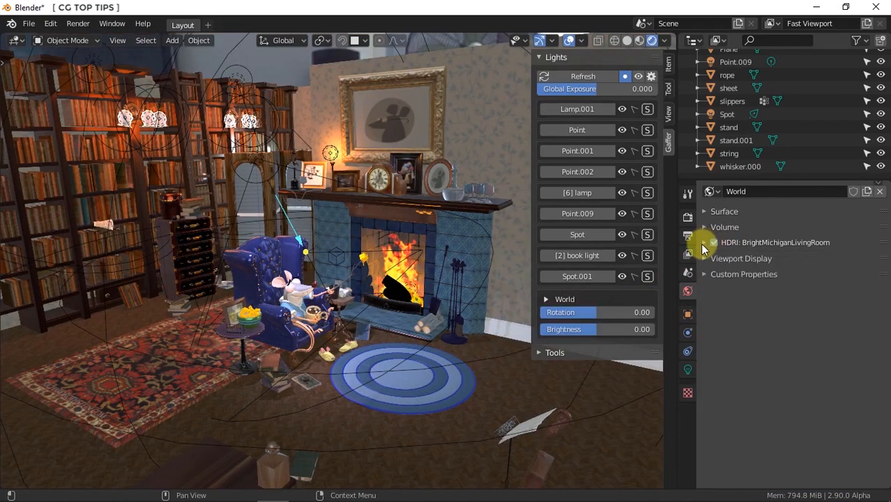
{"action": "left_click", "coordinate": [546, 298]}
Generate the HDRI thumbnails without skipping files larger than 100 MB, and browse the HDRI gallery, keeping BrightMichiganLivingRoom
{"action": "left_click", "coordinate": [593, 360]}
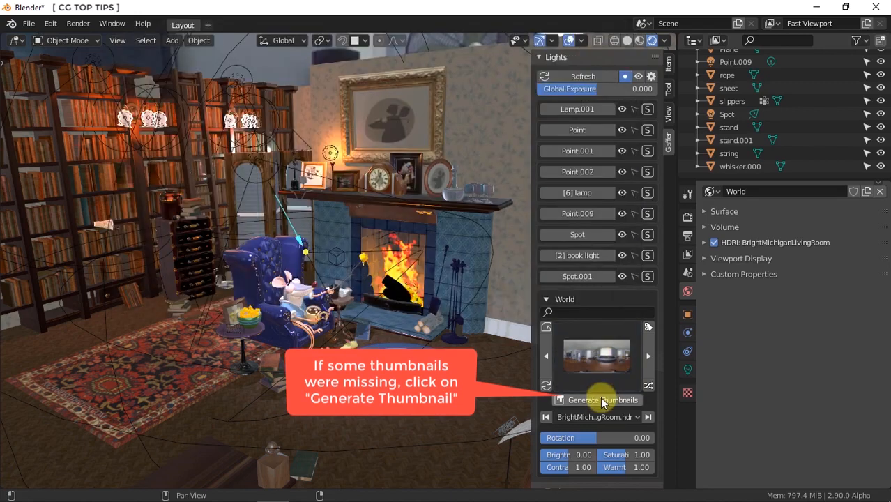
{"action": "left_click", "coordinate": [601, 400]}
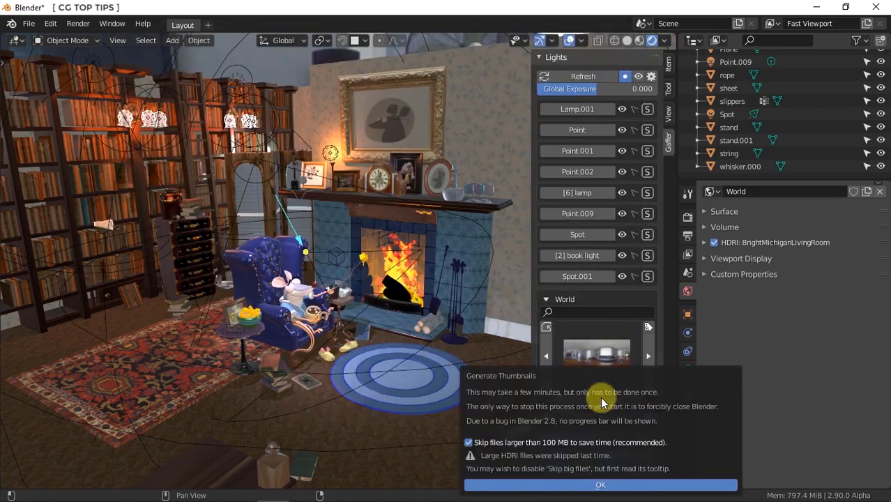
{"action": "left_click", "coordinate": [476, 443]}
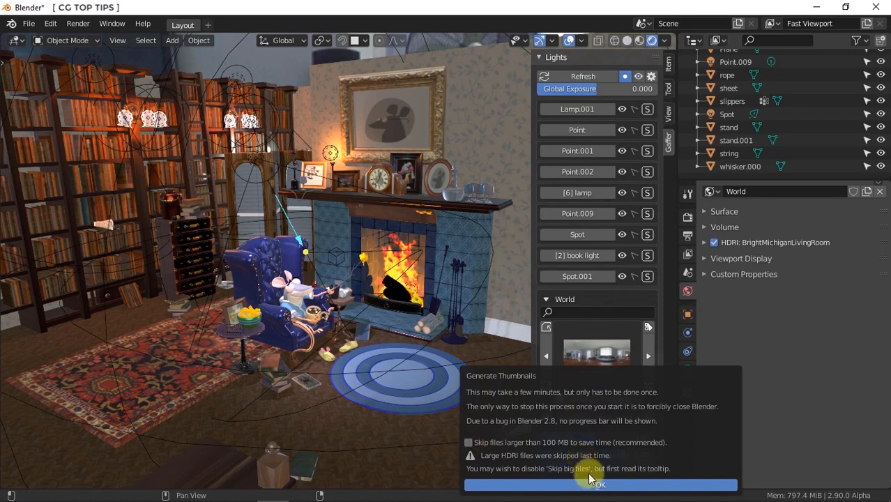
{"action": "left_click", "coordinate": [592, 485]}
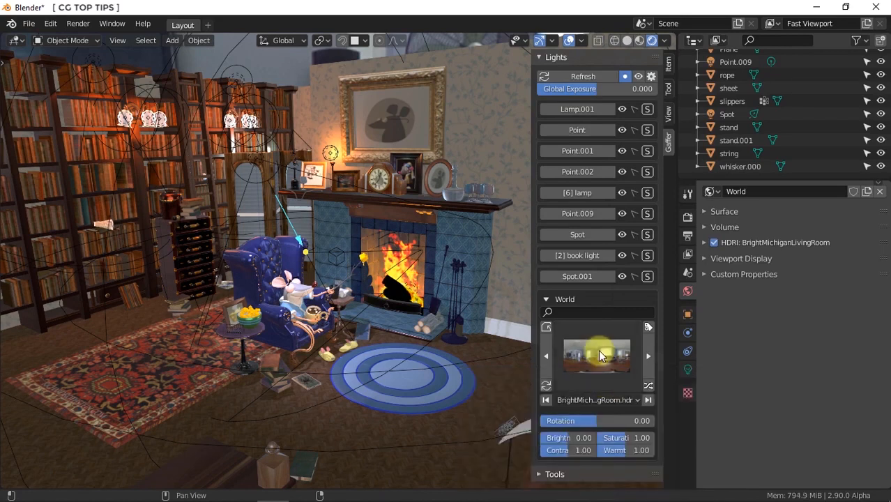
{"action": "left_click", "coordinate": [598, 354]}
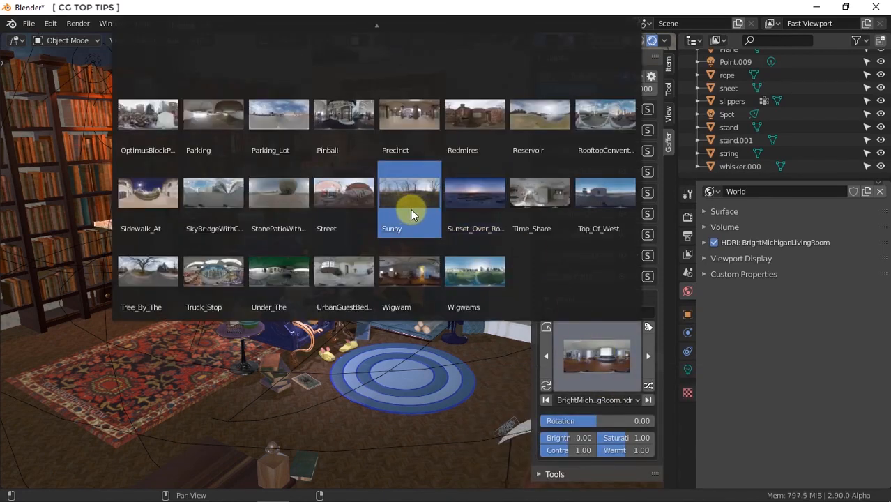
{"action": "left_click", "coordinate": [607, 360]}
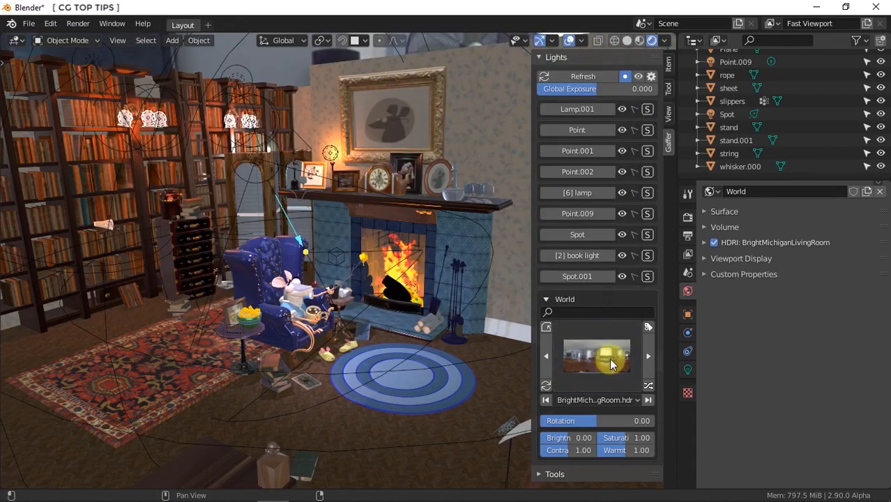
In the camera view, try an HDRI brightness of 3, set it to 1, and adjust the HDRI's rotation
{"action": "key", "text": "KP_0"}
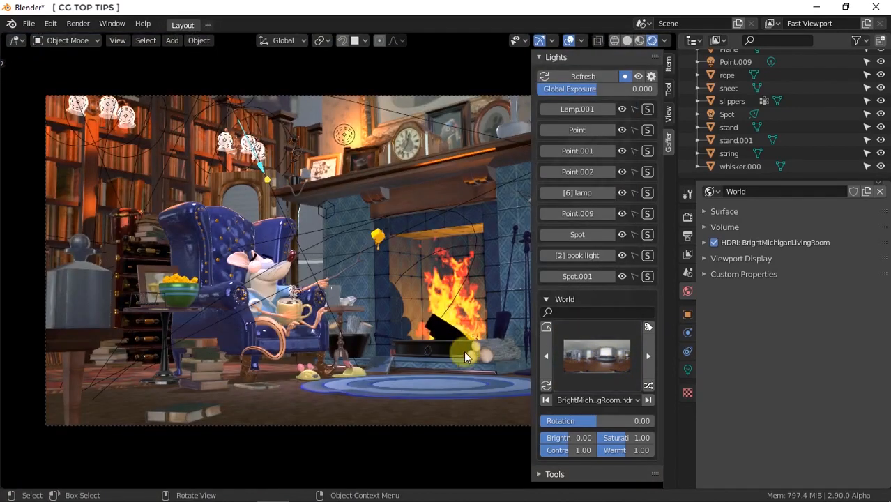
{"action": "left_click", "coordinate": [561, 437]}
{"action": "type", "text": "3"}
{"action": "key", "text": "Return"}
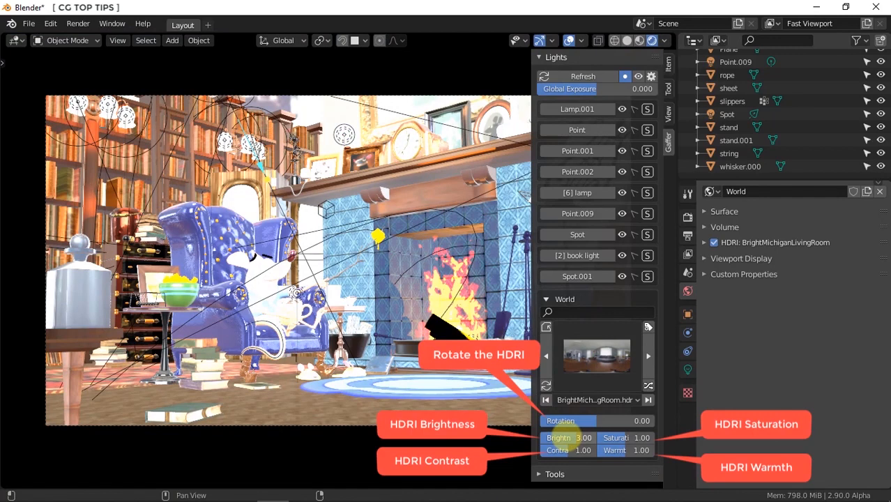
{"action": "type", "text": "1"}
{"action": "key", "text": "Return"}
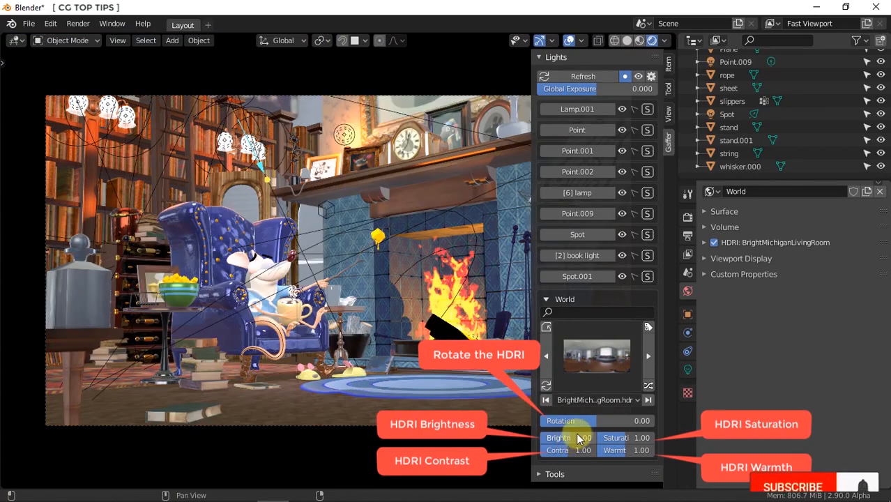
{"action": "left_click_drag", "start_coordinate": [601, 422], "coordinate": [610, 420]}
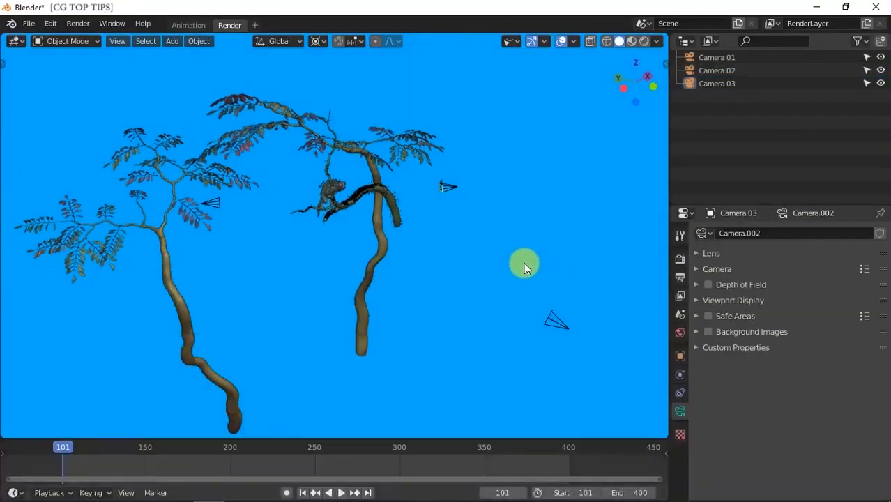
In the tree scene, look through Camera 03, Camera 02 and Camera 01 in turn, returning to the overview each time
{"action": "left_click", "coordinate": [457, 184]}
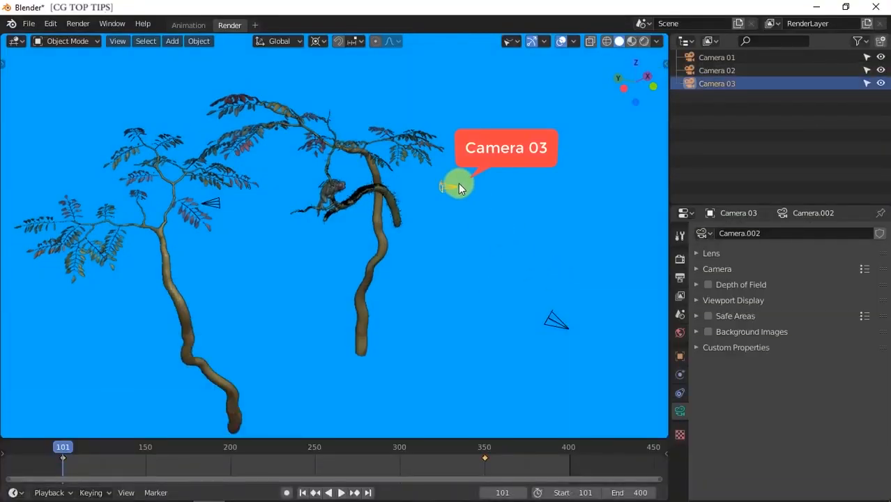
{"action": "key", "text": "ctrl+KP_0"}
{"action": "key", "text": "KP_0"}
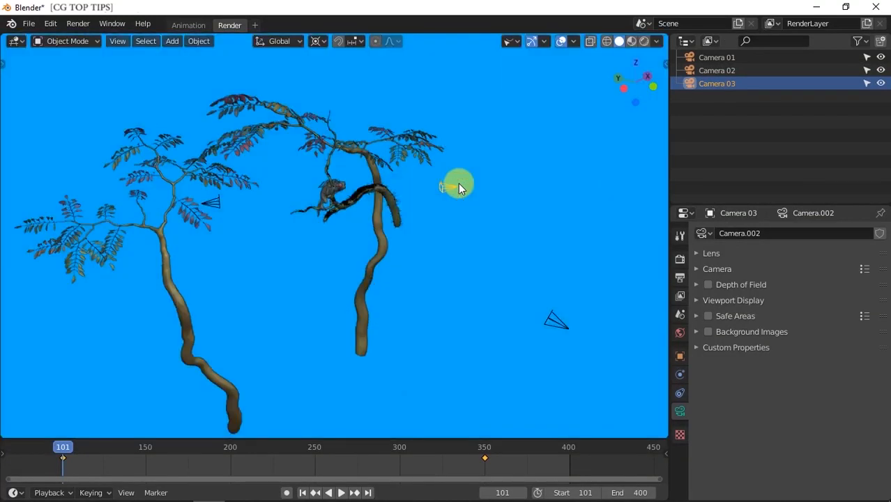
{"action": "left_click", "coordinate": [555, 323]}
{"action": "key", "text": "ctrl+KP_0"}
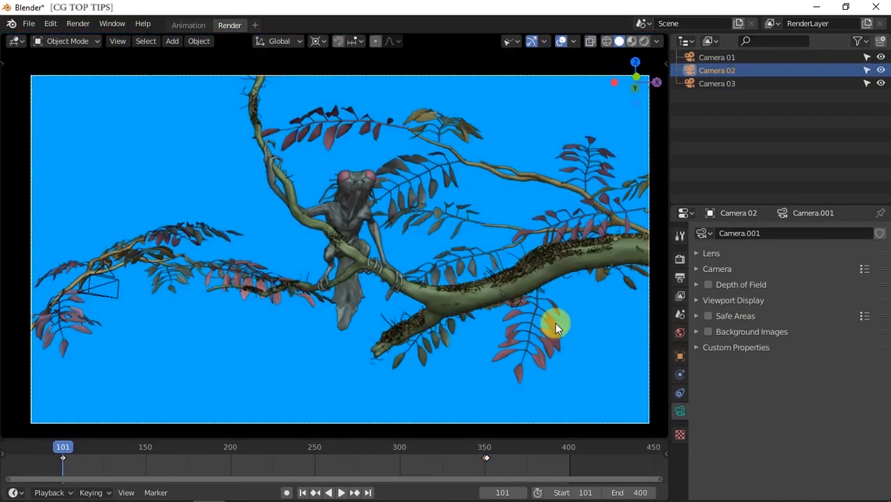
{"action": "key", "text": "KP_0"}
{"action": "left_click", "coordinate": [218, 203]}
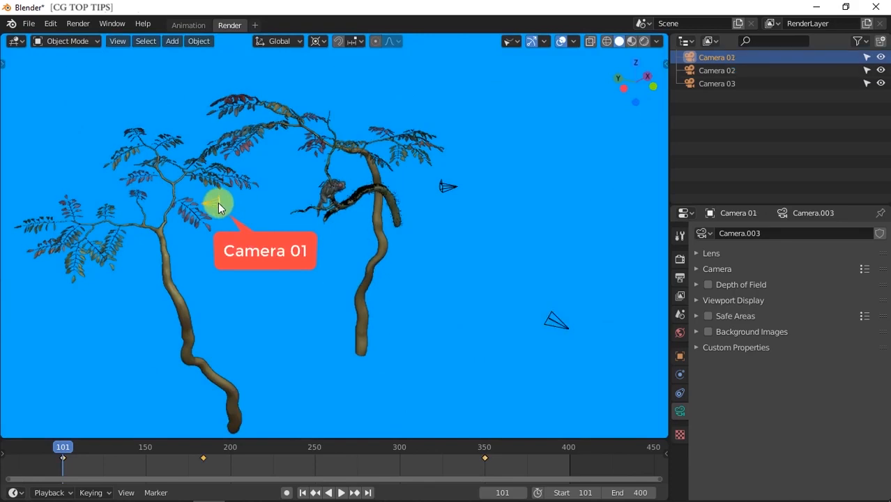
{"action": "key", "text": "ctrl+KP_0"}
{"action": "key", "text": "KP_0"}
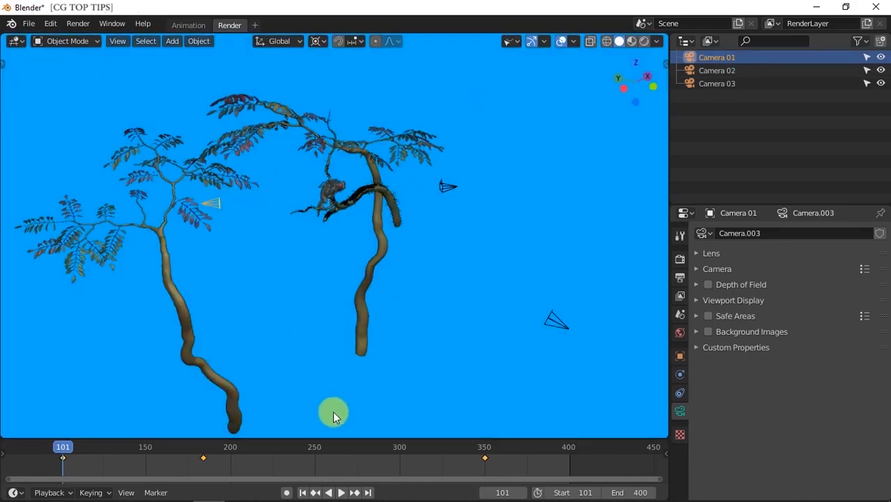
Play the animation to watch the cameras move, return to the first frame, and select Camera 03
{"action": "left_click", "coordinate": [343, 492]}
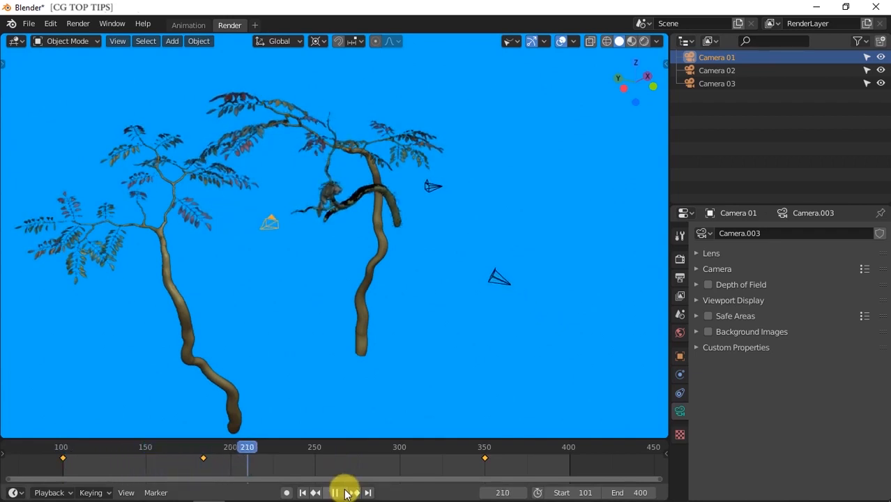
{"action": "left_click", "coordinate": [302, 493]}
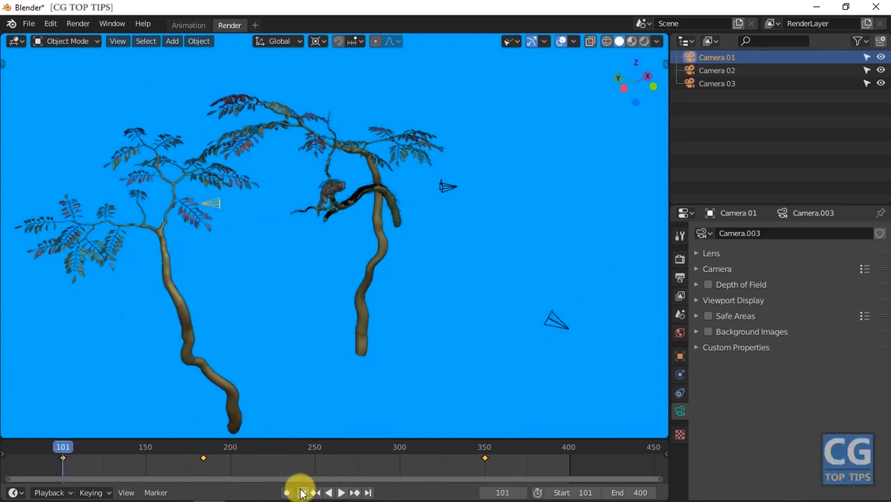
{"action": "left_click", "coordinate": [748, 71]}
{"action": "left_click", "coordinate": [738, 82]}
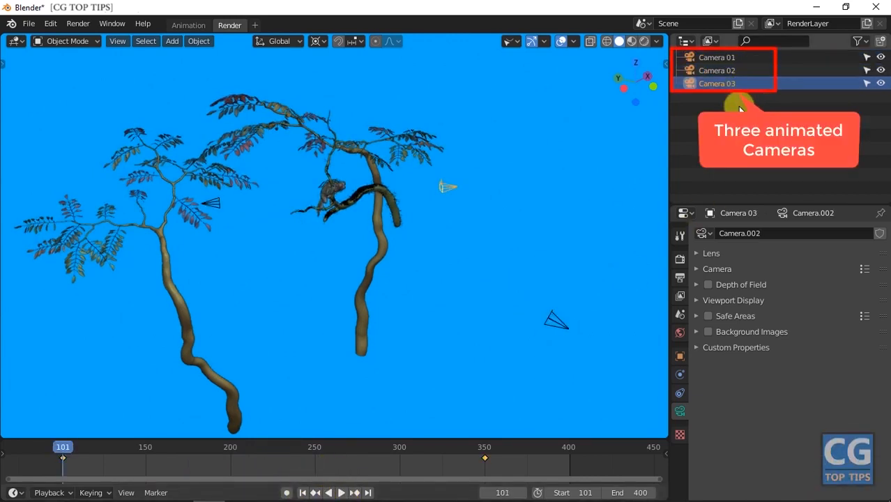
Add a timeline marker at frame 101 and rename it Cam 01
{"action": "left_click", "coordinate": [155, 493]}
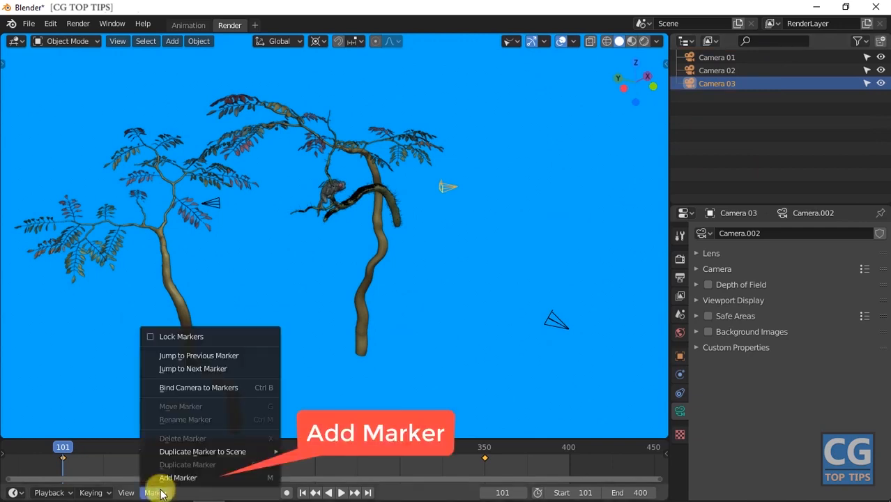
{"action": "left_click", "coordinate": [183, 478]}
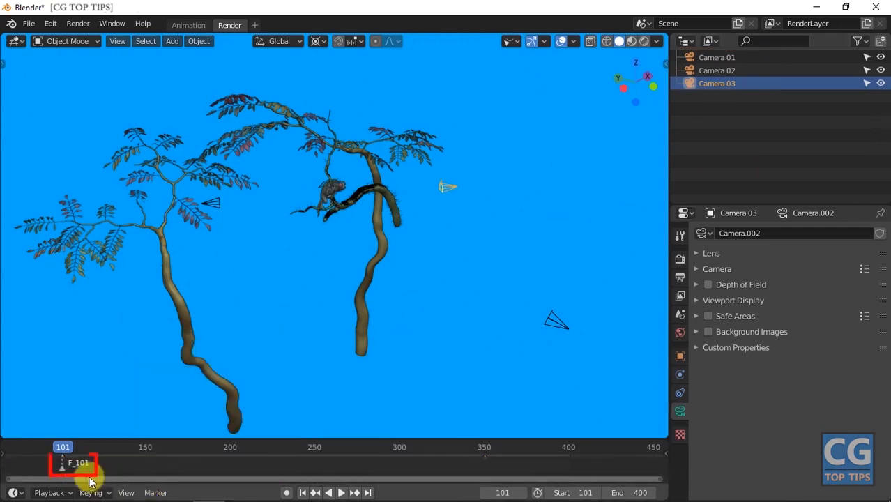
{"action": "left_click", "coordinate": [155, 493]}
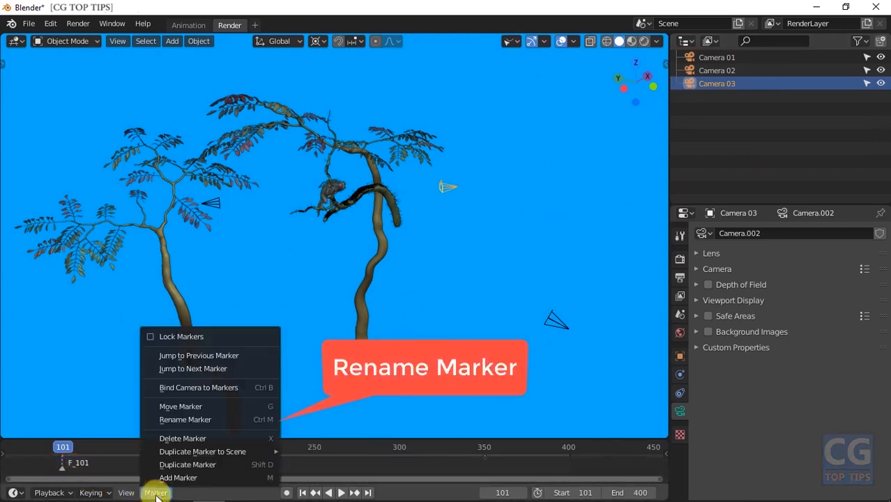
{"action": "left_click", "coordinate": [178, 420]}
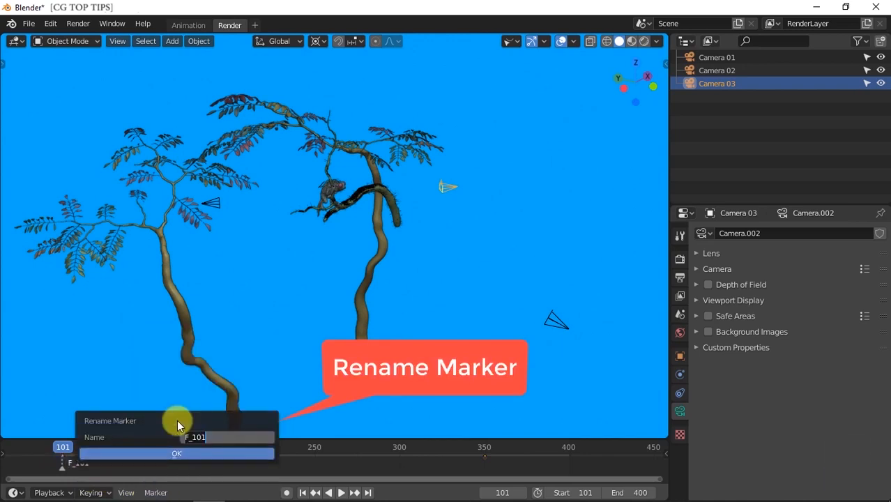
{"action": "type", "text": "Cam 01"}
{"action": "left_click", "coordinate": [182, 452]}
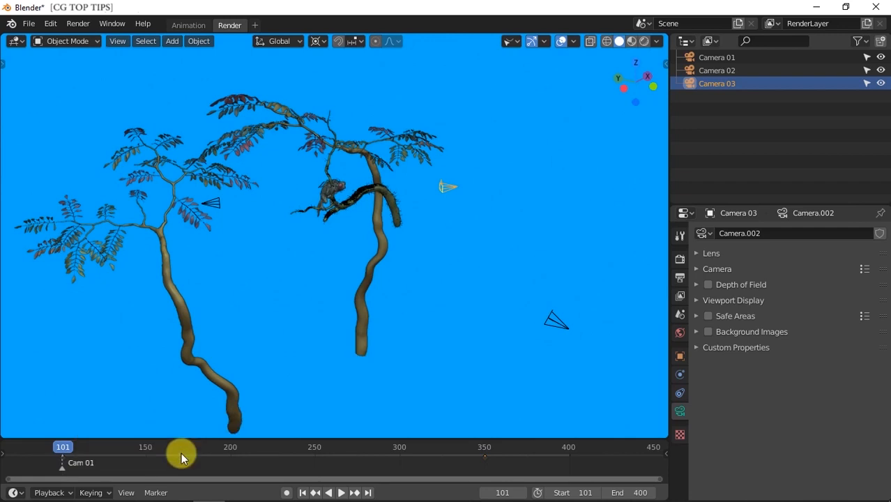
Add a timeline marker at frame 200 and rename it Cam 02
{"action": "left_click", "coordinate": [232, 449]}
{"action": "left_click", "coordinate": [157, 493]}
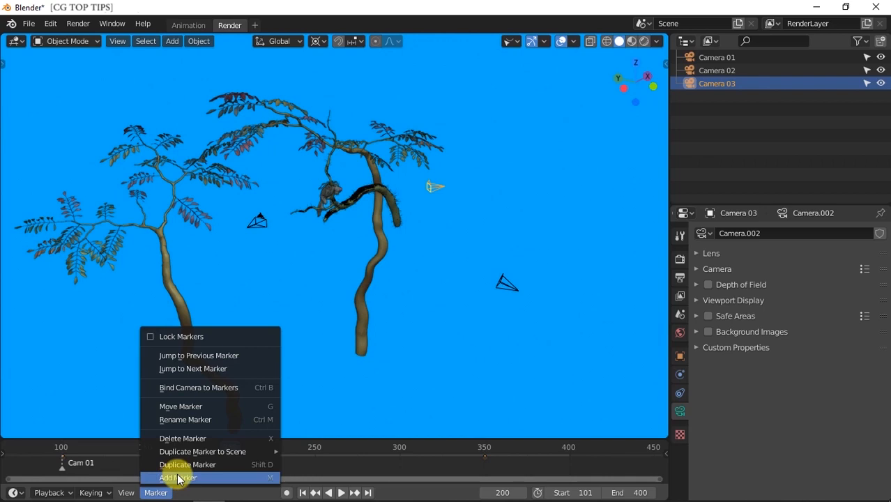
{"action": "left_click", "coordinate": [178, 478]}
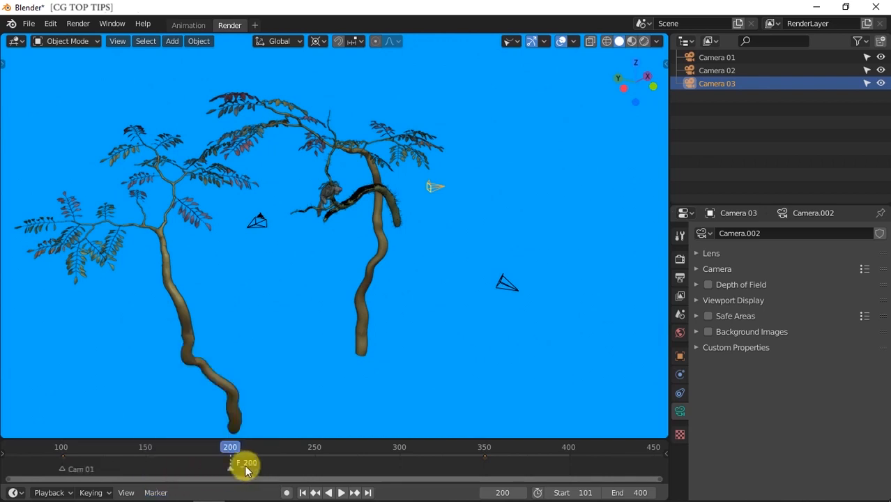
{"action": "left_click", "coordinate": [156, 492]}
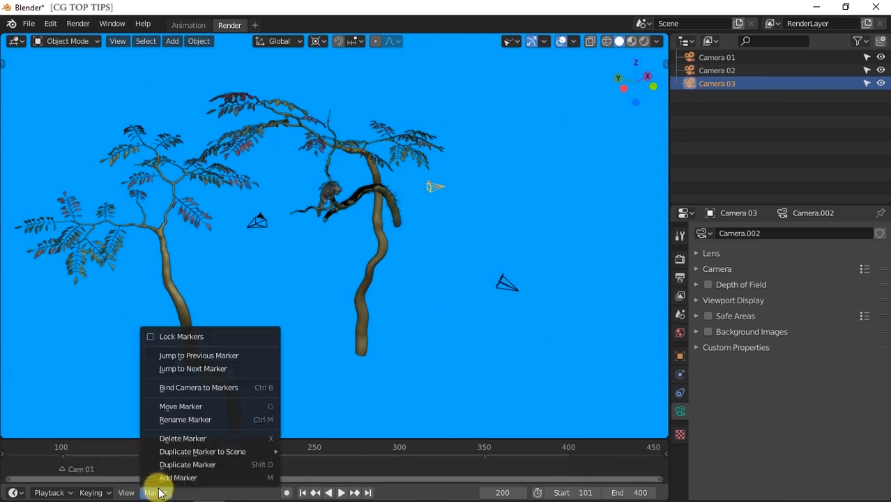
{"action": "left_click", "coordinate": [201, 421]}
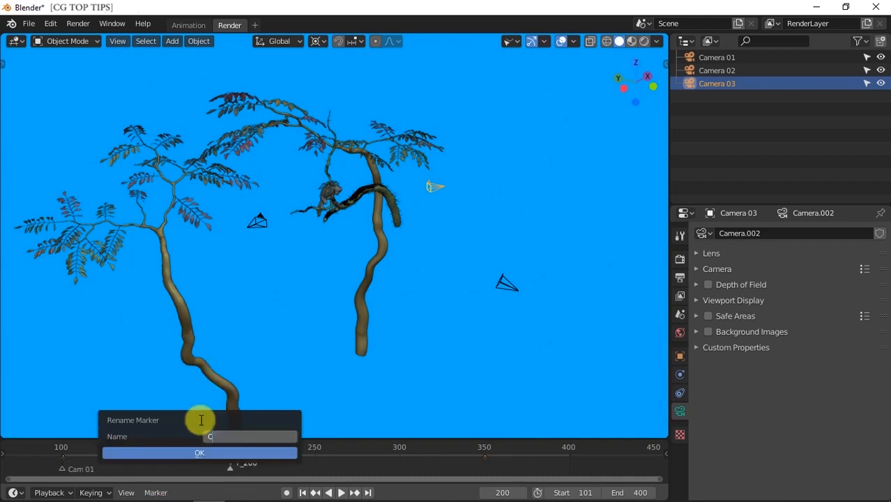
{"action": "type", "text": "Cam 02"}
{"action": "left_click", "coordinate": [200, 453]}
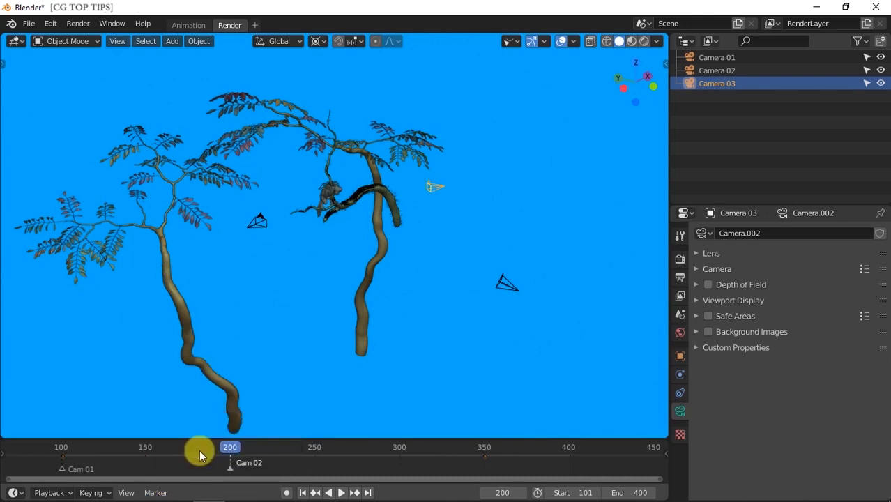
Add a timeline marker at frame 301 and rename it Cam 03
{"action": "left_click", "coordinate": [401, 448]}
{"action": "left_click", "coordinate": [155, 492]}
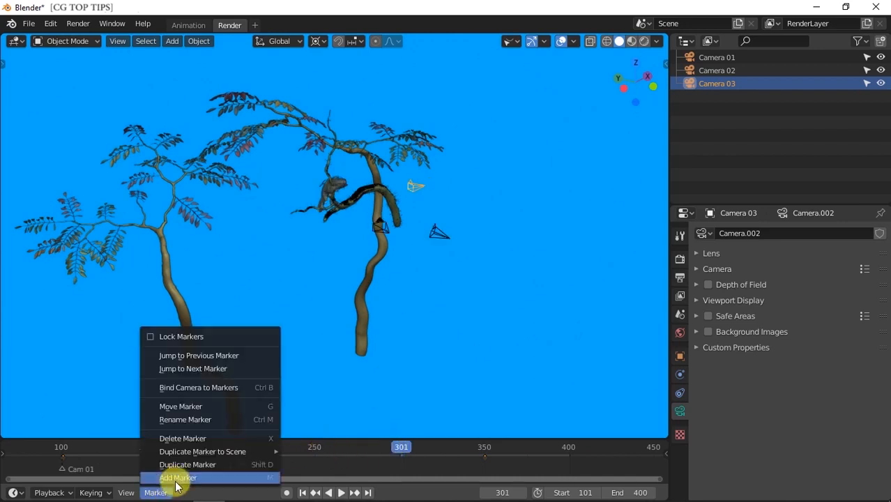
{"action": "left_click", "coordinate": [175, 477]}
{"action": "left_click", "coordinate": [170, 492]}
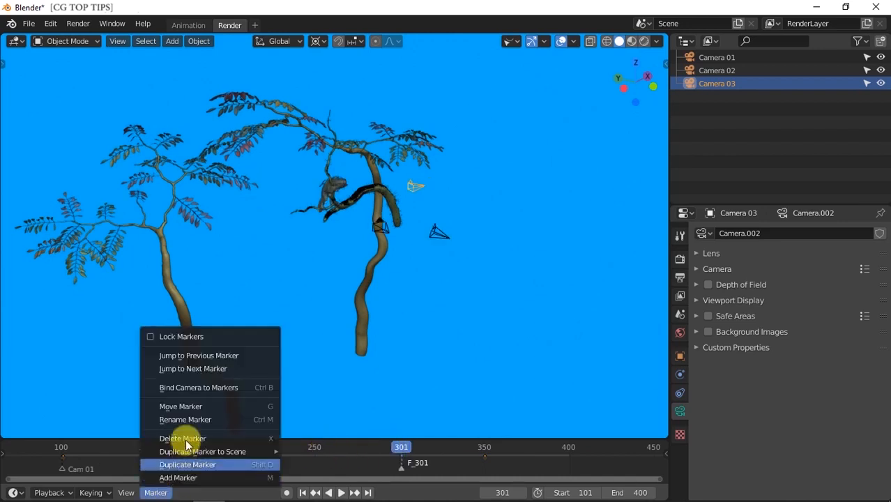
{"action": "left_click", "coordinate": [192, 418]}
{"action": "key", "text": "BackSpace"}
{"action": "type", "text": "Cam 03"}
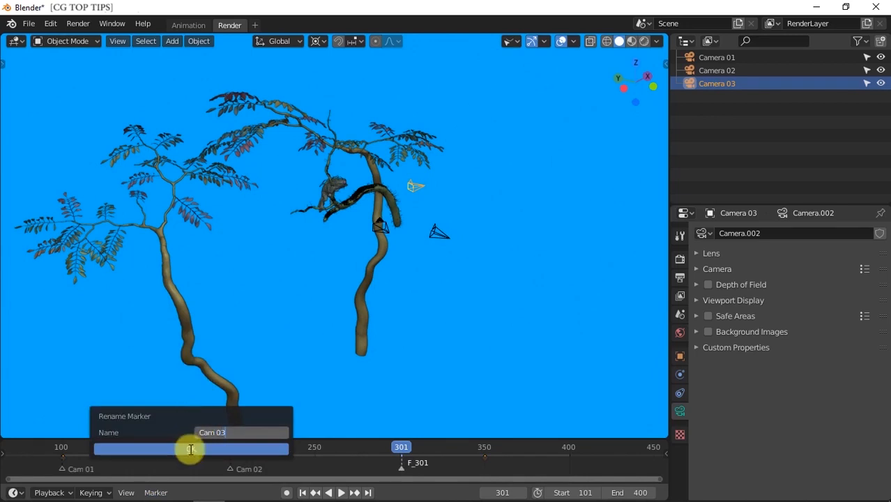
{"action": "left_click", "coordinate": [190, 449]}
Enlarge the timeline and bind Camera 01 to the Cam 01 marker at frame 101
{"action": "left_click_drag", "start_coordinate": [189, 436], "coordinate": [194, 416]}
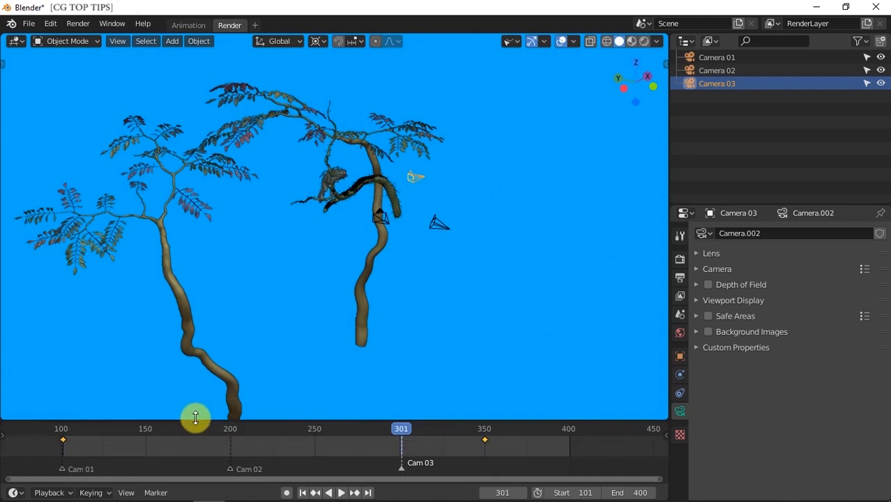
{"action": "left_click", "coordinate": [63, 473]}
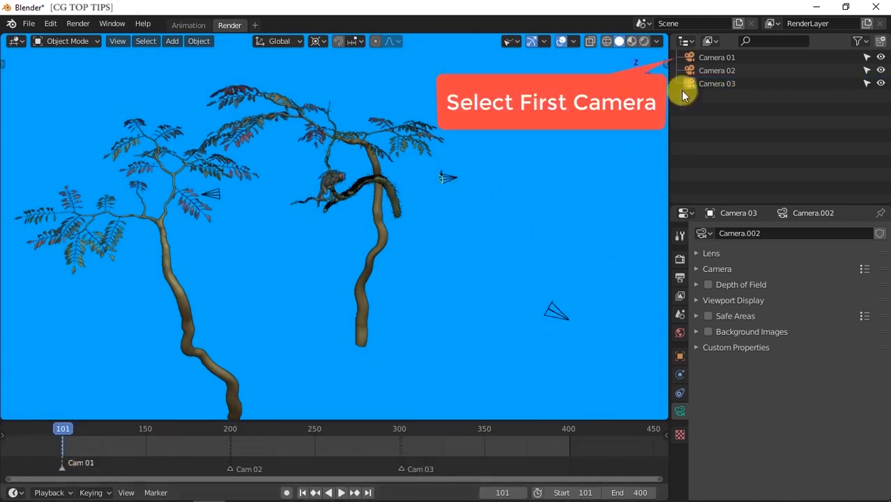
{"action": "left_click", "coordinate": [725, 57]}
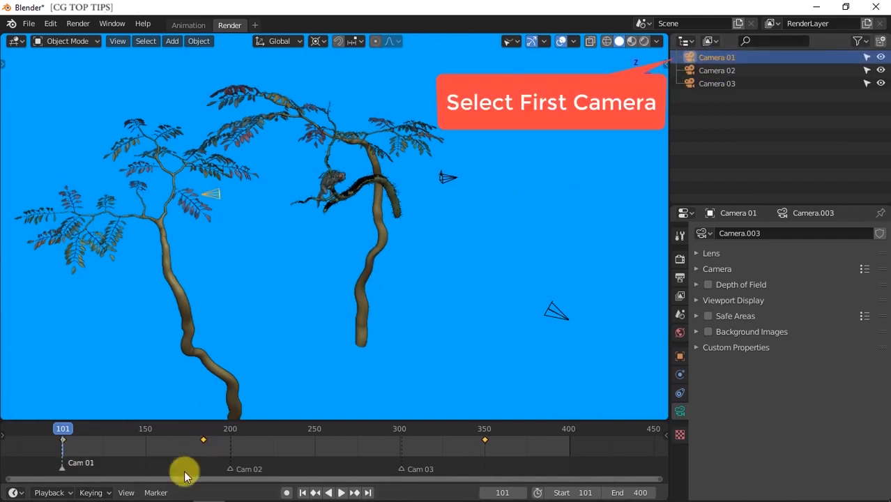
{"action": "left_click", "coordinate": [170, 492]}
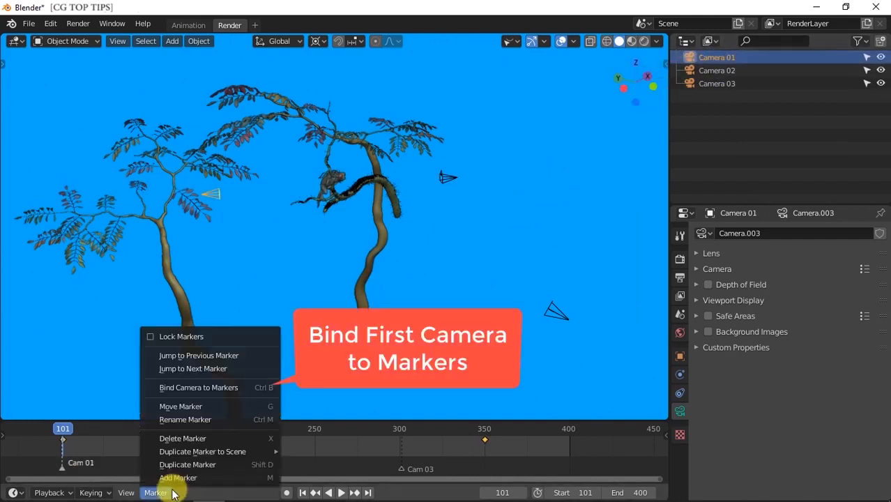
{"action": "left_click", "coordinate": [220, 387]}
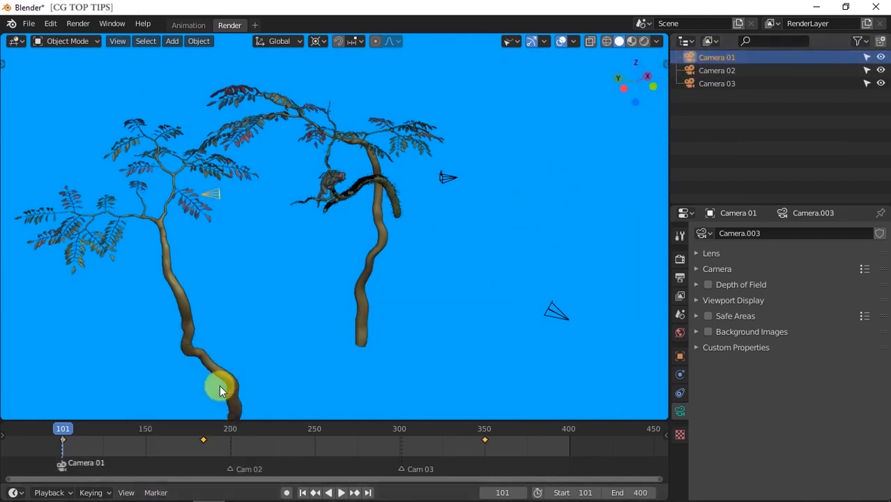
Jump to the Cam 02 marker at frame 200 and bind Camera 02 to it
{"action": "left_click", "coordinate": [165, 492]}
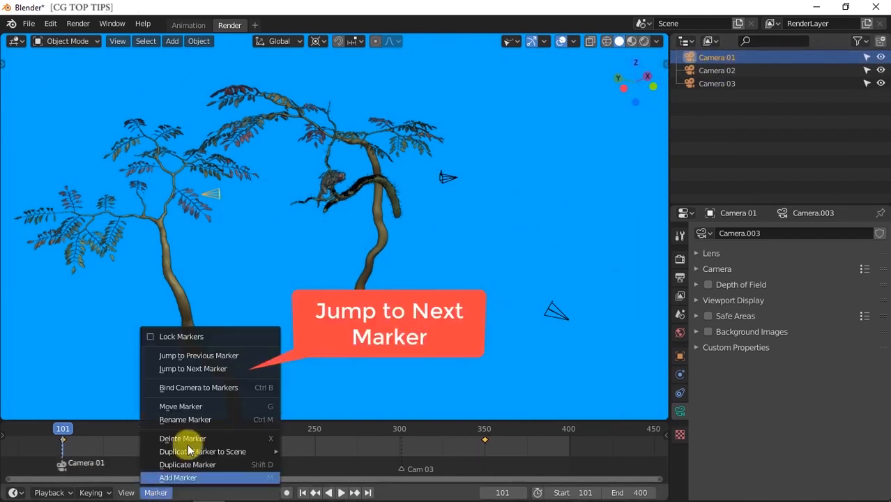
{"action": "left_click", "coordinate": [233, 367]}
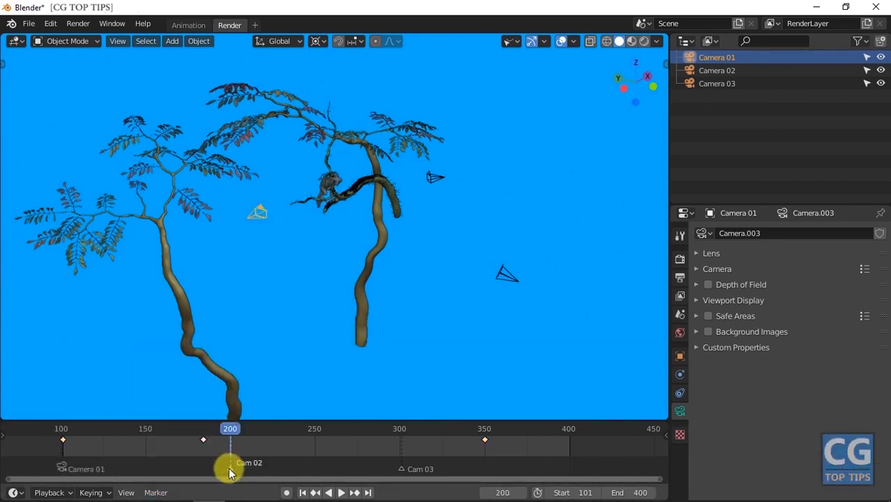
{"action": "left_click", "coordinate": [711, 71]}
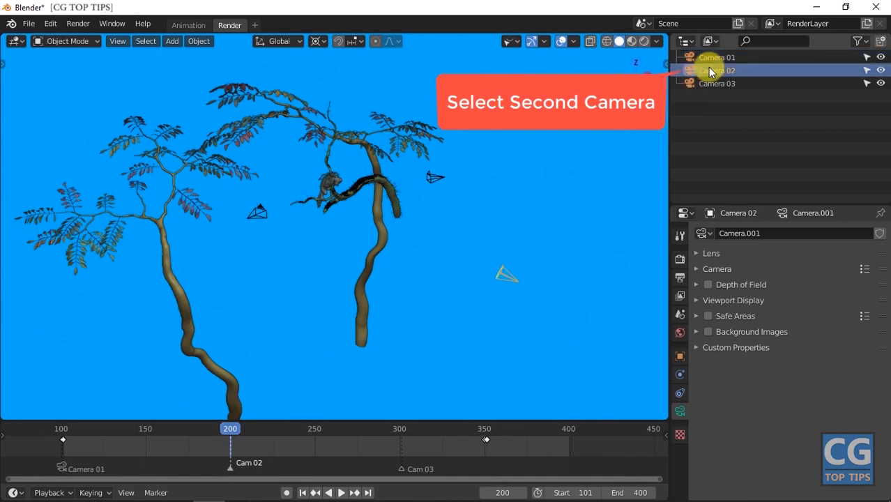
{"action": "left_click", "coordinate": [159, 493]}
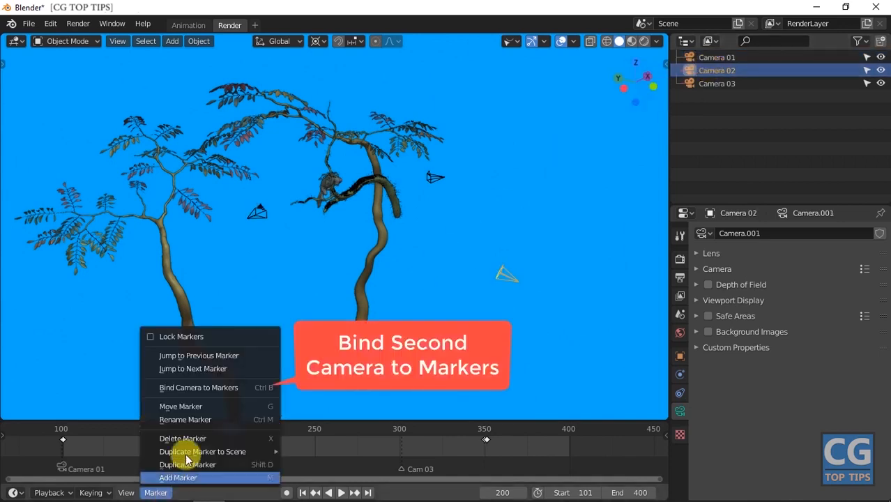
{"action": "left_click", "coordinate": [203, 387]}
Jump to the Cam 03 marker at frame 301 and bind Camera 03 to it
{"action": "left_click", "coordinate": [163, 493]}
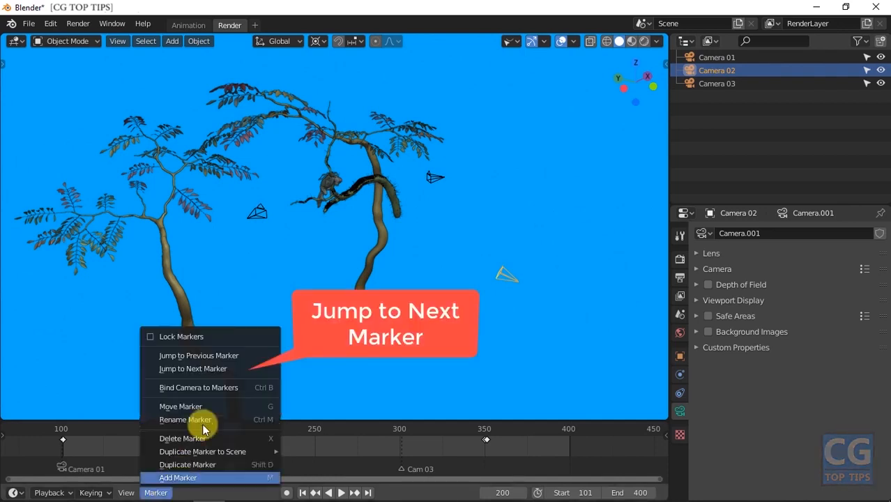
{"action": "left_click", "coordinate": [210, 369]}
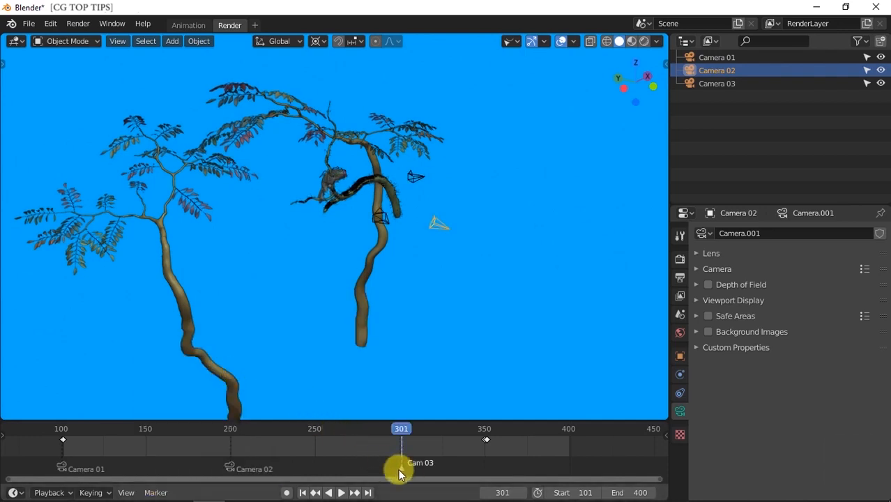
{"action": "left_click", "coordinate": [715, 83]}
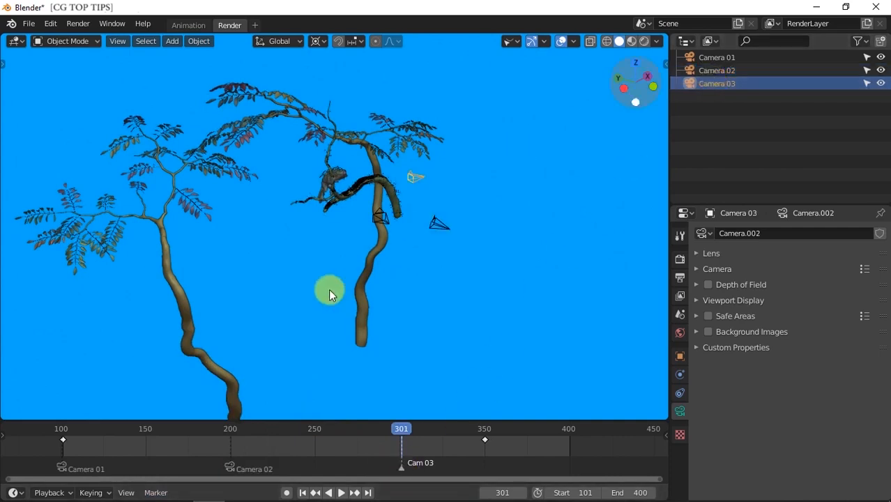
{"action": "left_click", "coordinate": [155, 493]}
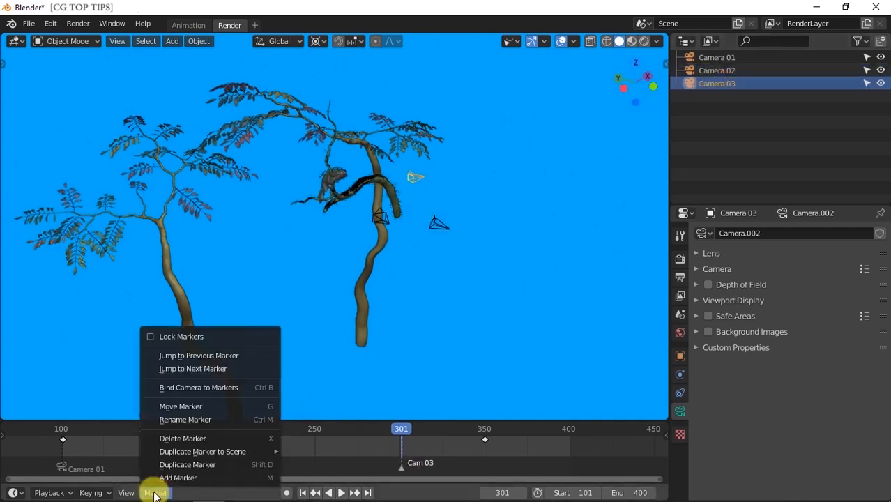
{"action": "left_click", "coordinate": [213, 390]}
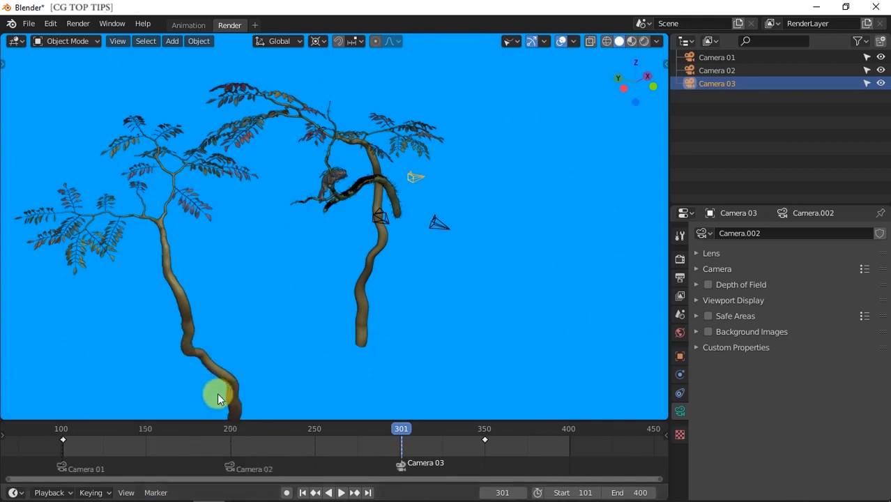
Return to the first frame and play the animation through the camera view to check the camera switching
{"action": "left_click", "coordinate": [302, 493]}
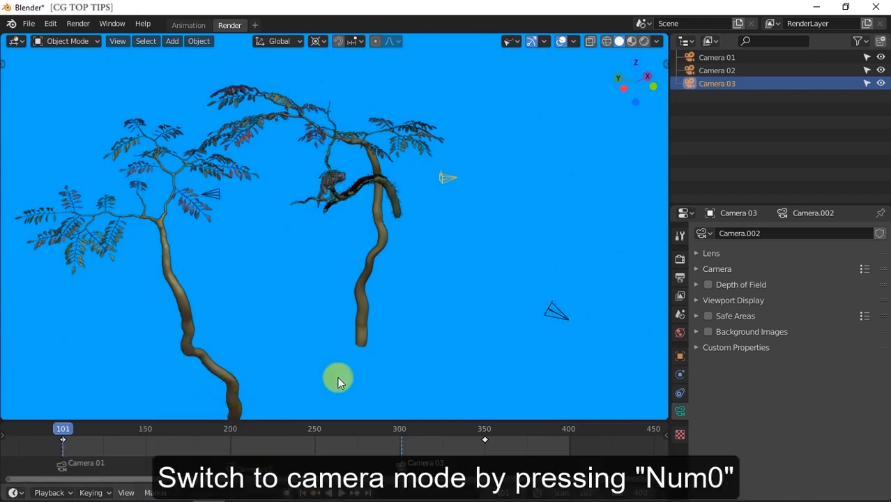
{"action": "key", "text": "KP_0"}
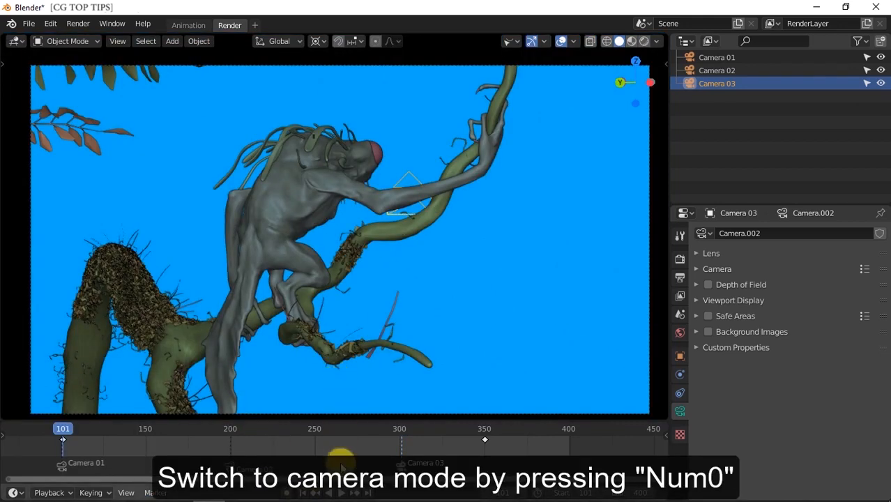
{"action": "left_click", "coordinate": [345, 493]}
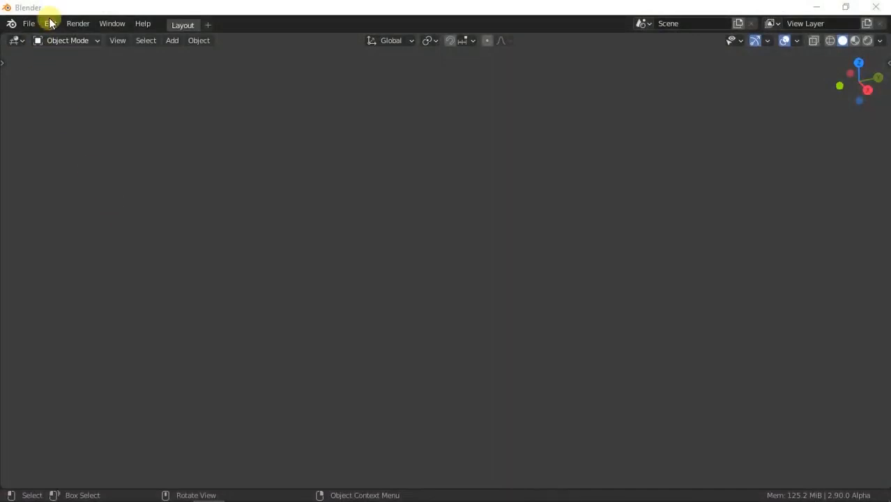
Install the add-on from Building Tool Master.zip, enable Mesh: Building Tools, and close the preferences
{"action": "left_click", "coordinate": [50, 23]}
{"action": "left_click", "coordinate": [94, 209]}
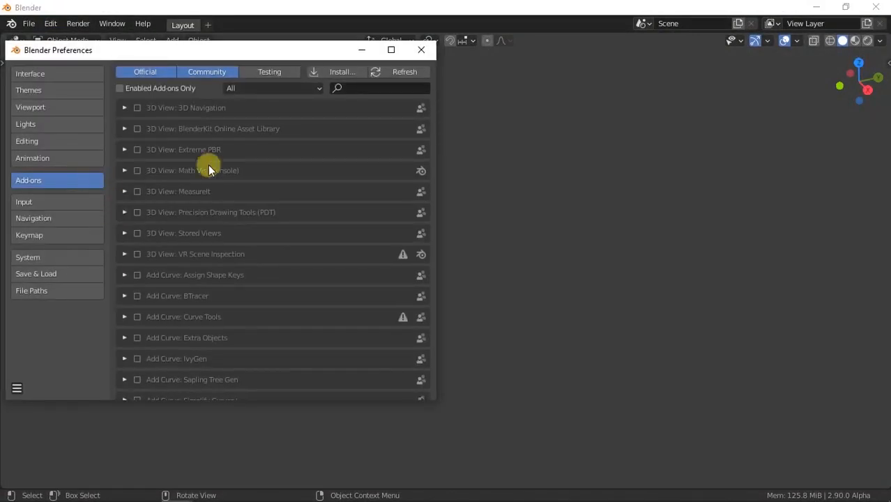
{"action": "left_click", "coordinate": [328, 74]}
{"action": "left_click", "coordinate": [398, 149]}
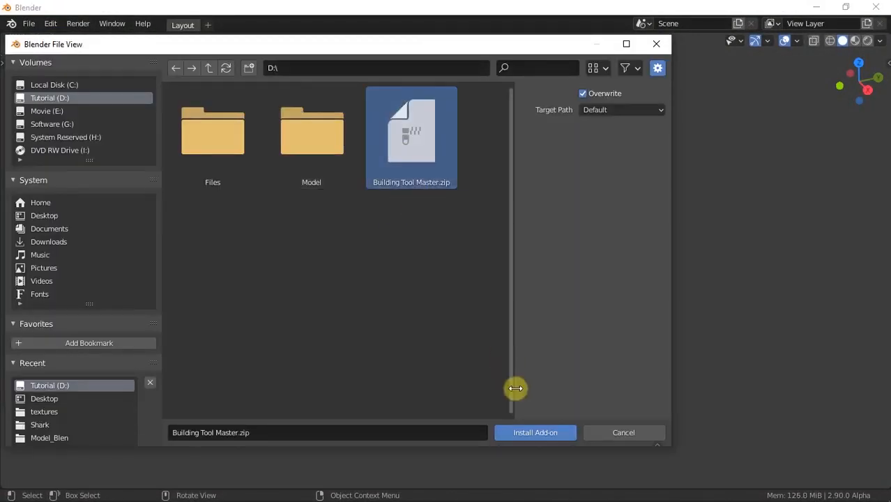
{"action": "left_click", "coordinate": [516, 429]}
{"action": "left_click", "coordinate": [136, 108]}
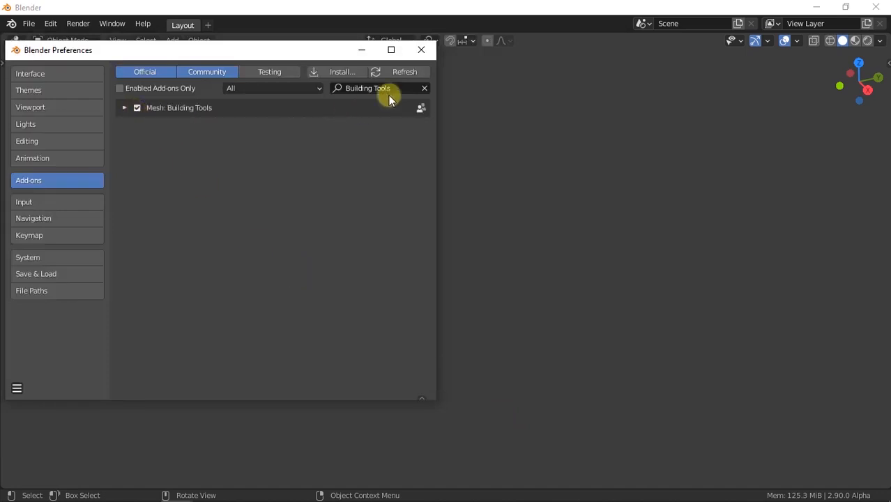
{"action": "left_click", "coordinate": [421, 51]}
Show the Building Tools in the viewport sidebar, then enlarge their display and widen the sidebar
{"action": "left_click", "coordinate": [887, 65]}
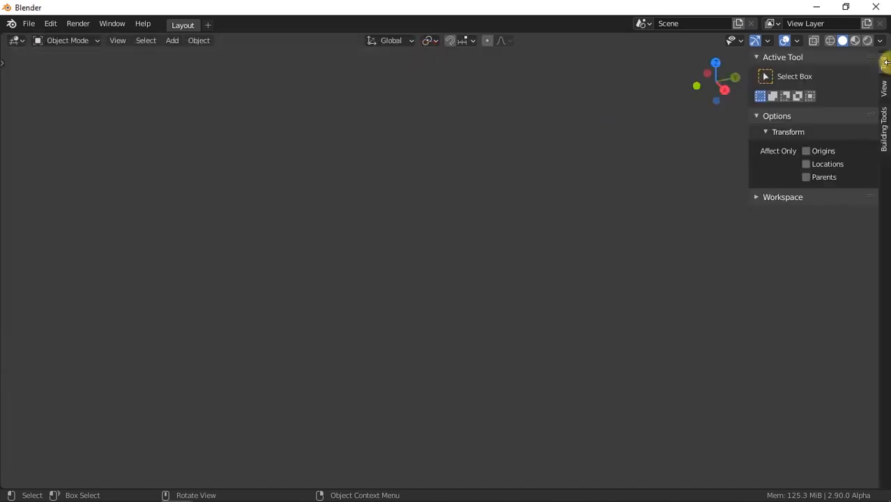
{"action": "left_click", "coordinate": [883, 134]}
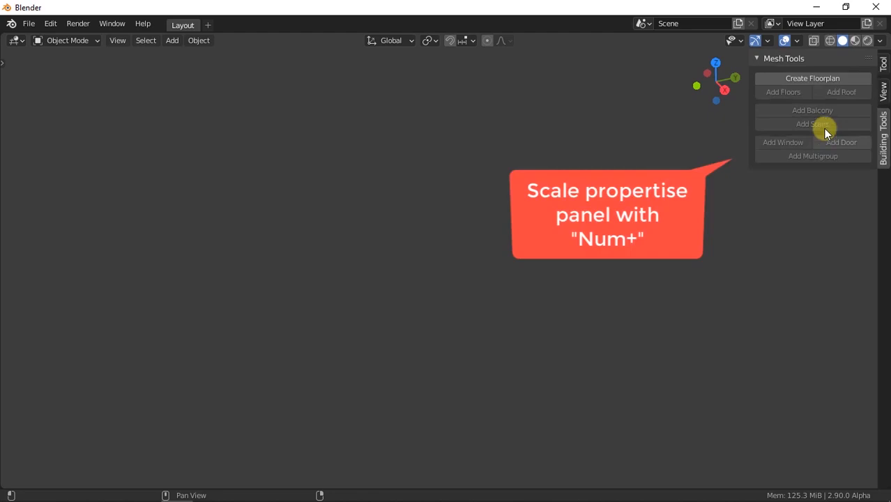
{"action": "key", "text": "KP_Add"}
{"action": "key", "text": "KP_Add"}
{"action": "left_click_drag", "start_coordinate": [747, 133], "coordinate": [698, 139]}
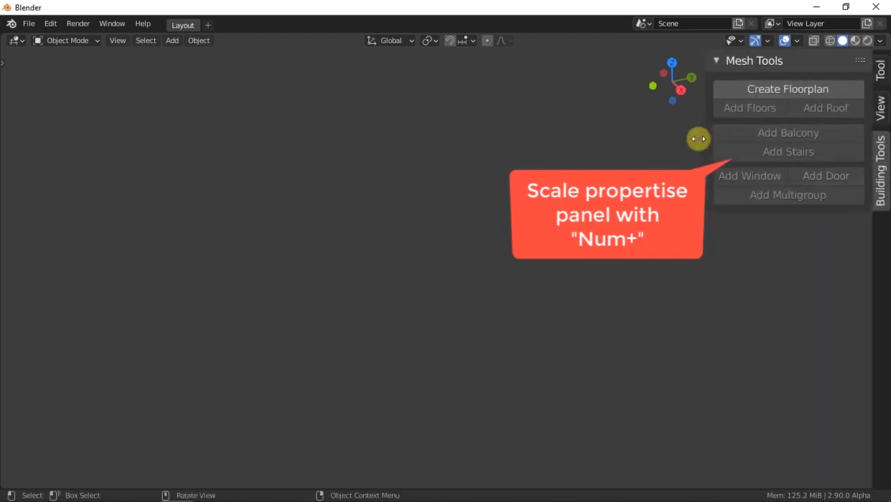
Create a floorplan and set its shape to H-Shaped
{"action": "left_click", "coordinate": [753, 89]}
{"action": "left_click", "coordinate": [44, 478]}
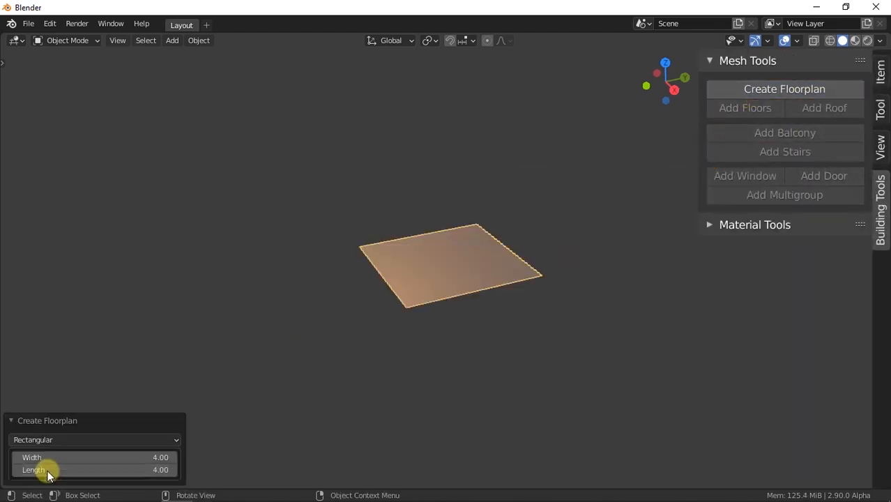
{"action": "left_click", "coordinate": [47, 442]}
{"action": "left_click", "coordinate": [40, 381]}
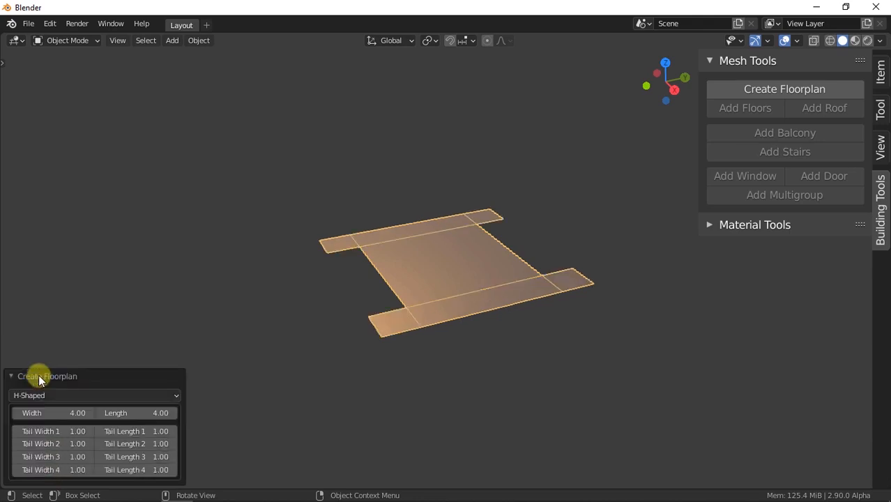
In Edit Mode with face selection, select all linked faces of the floorplan and add floors with a floor count of 4
{"action": "left_click", "coordinate": [86, 48]}
{"action": "left_click", "coordinate": [81, 67]}
{"action": "left_click", "coordinate": [136, 40]}
{"action": "key", "text": "l"}
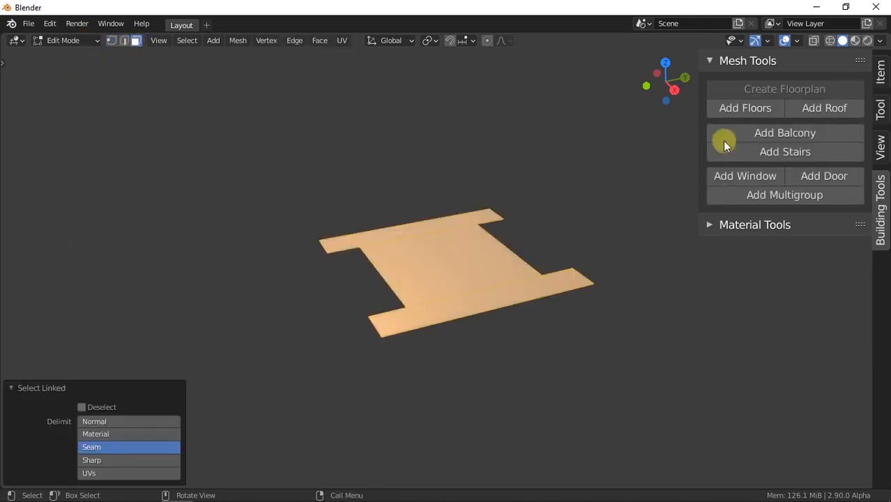
{"action": "left_click", "coordinate": [745, 109]}
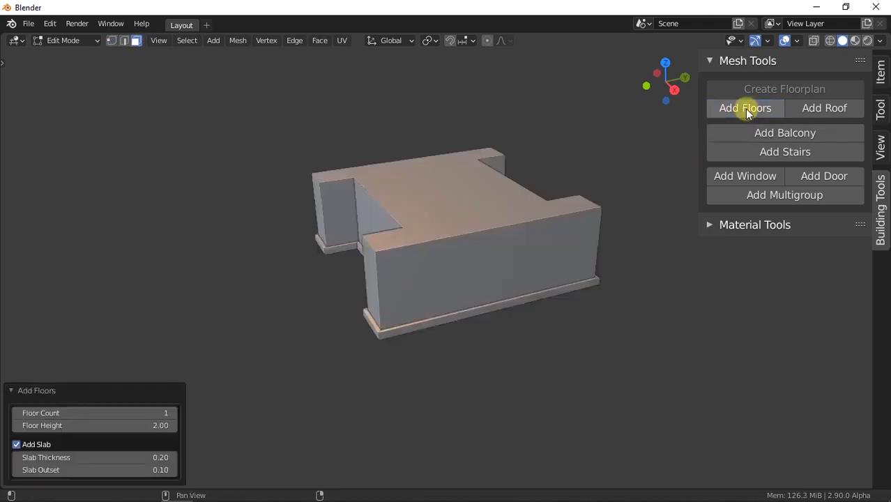
{"action": "left_click", "coordinate": [173, 413]}
{"action": "left_click", "coordinate": [173, 413]}
{"action": "scroll", "coordinate": [401, 277], "scroll_direction": "down", "scroll_amount": 3}
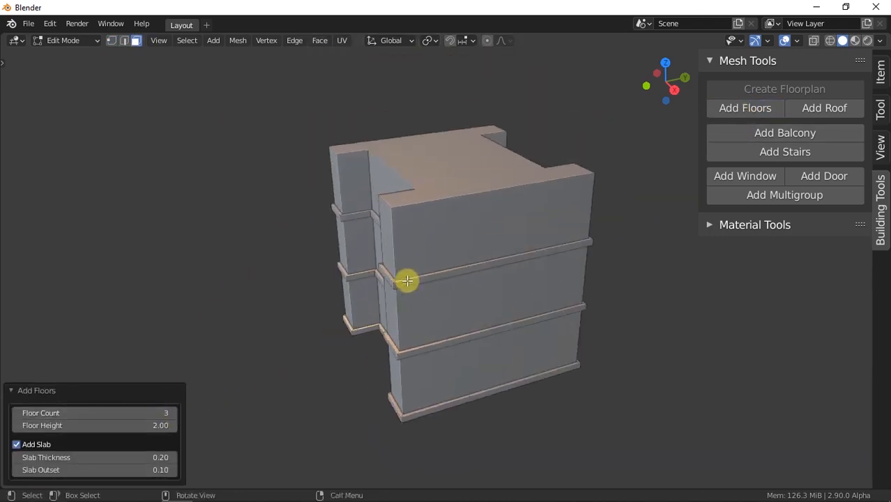
{"action": "left_click", "coordinate": [174, 413]}
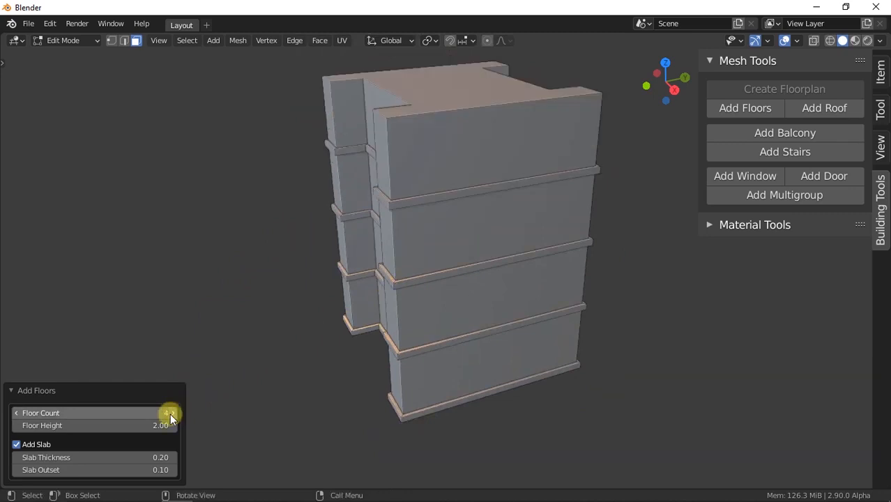
Add a roof on the building's top face and set its type to Hip
{"action": "left_click", "coordinate": [451, 91]}
{"action": "left_click", "coordinate": [807, 110]}
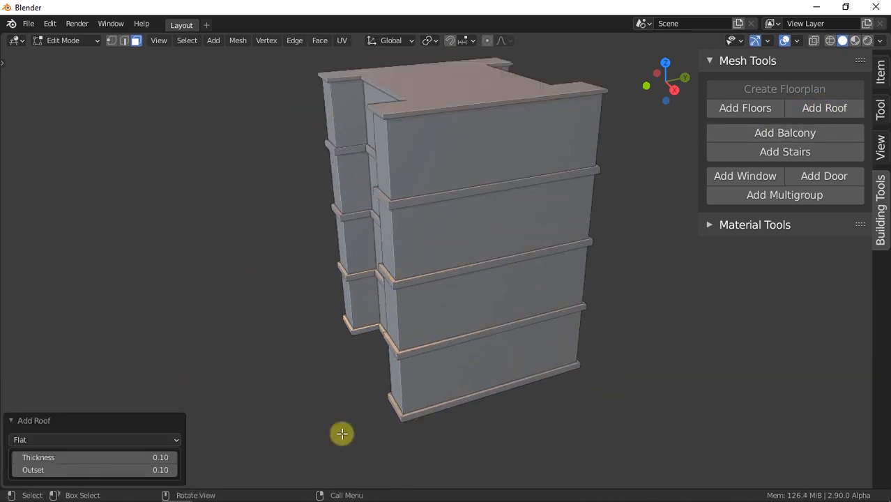
{"action": "left_click", "coordinate": [120, 441]}
{"action": "left_click", "coordinate": [82, 397]}
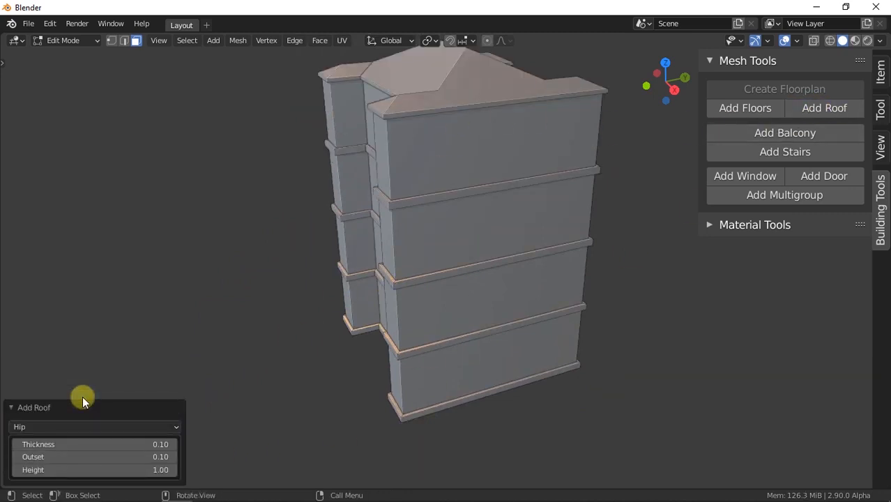
Add a door to the recessed ground-floor wall between the building's two side wings
{"action": "middle_click_drag", "start_coordinate": [384, 225], "coordinate": [407, 211]}
{"action": "middle_click_drag", "start_coordinate": [338, 320], "coordinate": [498, 299]}
{"action": "left_click", "coordinate": [521, 332]}
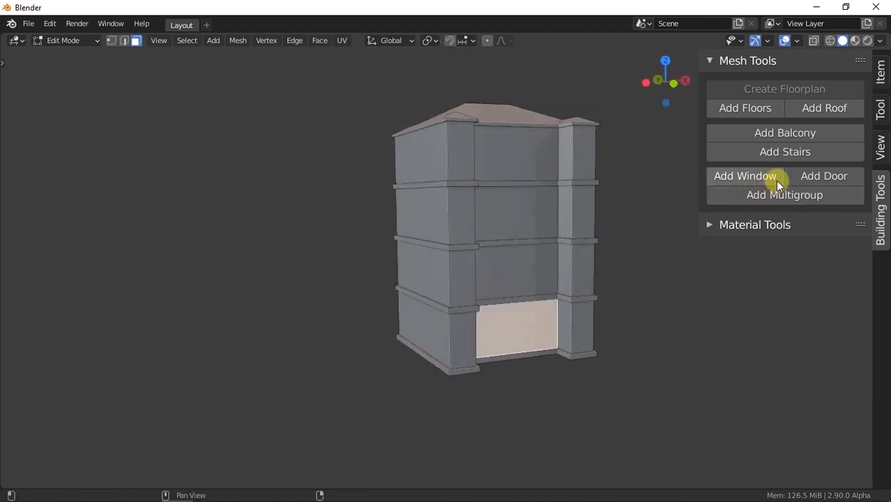
{"action": "left_click", "coordinate": [800, 174]}
Add windows to the three recessed wall faces above the door
{"action": "left_click", "coordinate": [534, 270]}
{"action": "left_click", "coordinate": [522, 215], "text": "shift"}
{"action": "left_click", "coordinate": [517, 150], "text": "shift"}
{"action": "left_click", "coordinate": [727, 177]}
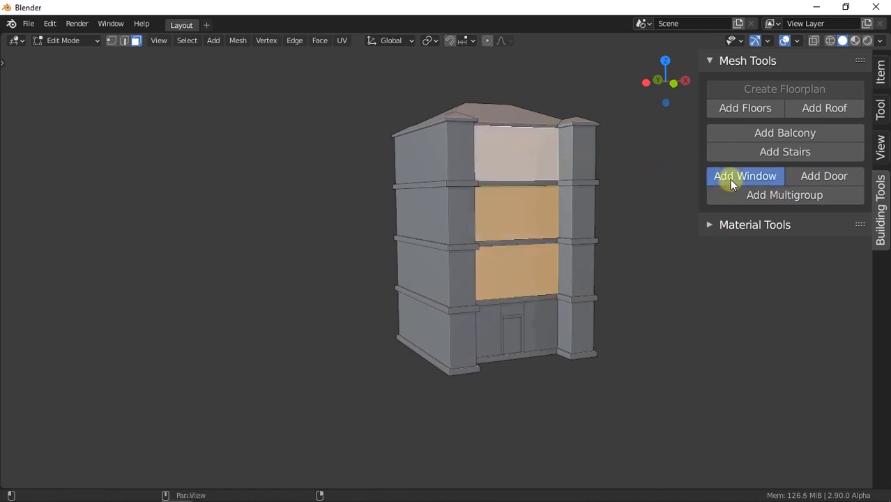
Add balconies to the three upper-floor faces on the building's adjacent side wall
{"action": "left_click", "coordinate": [425, 169]}
{"action": "left_click", "coordinate": [425, 208], "text": "shift"}
{"action": "left_click", "coordinate": [424, 275], "text": "shift"}
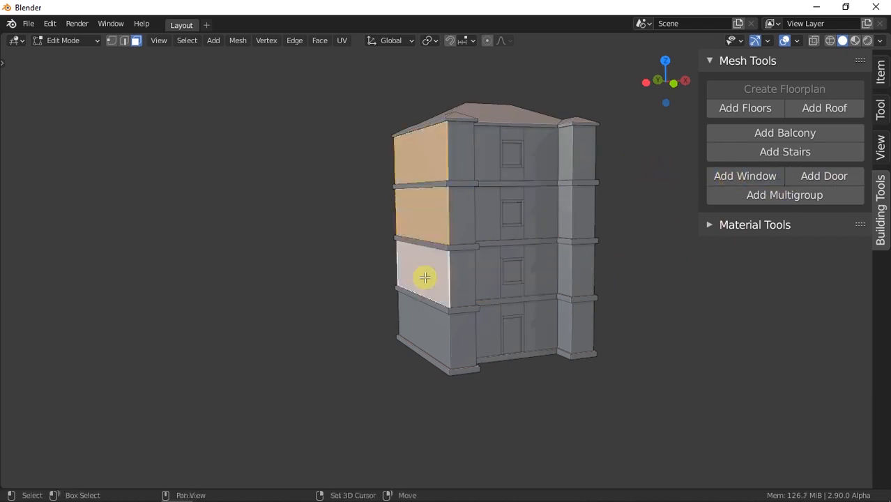
{"action": "left_click", "coordinate": [764, 131]}
{"action": "middle_click_drag", "start_coordinate": [492, 343], "coordinate": [265, 259]}
Return to Object Mode and move the finished building aside along the X axis to free space for another one
{"action": "left_click", "coordinate": [59, 44]}
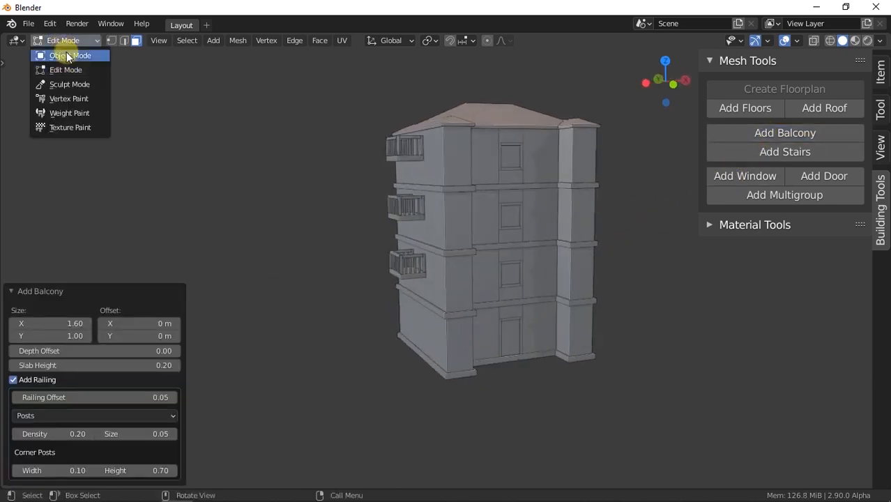
{"action": "left_click", "coordinate": [66, 53]}
{"action": "key", "text": "g"}
{"action": "key", "text": "x"}
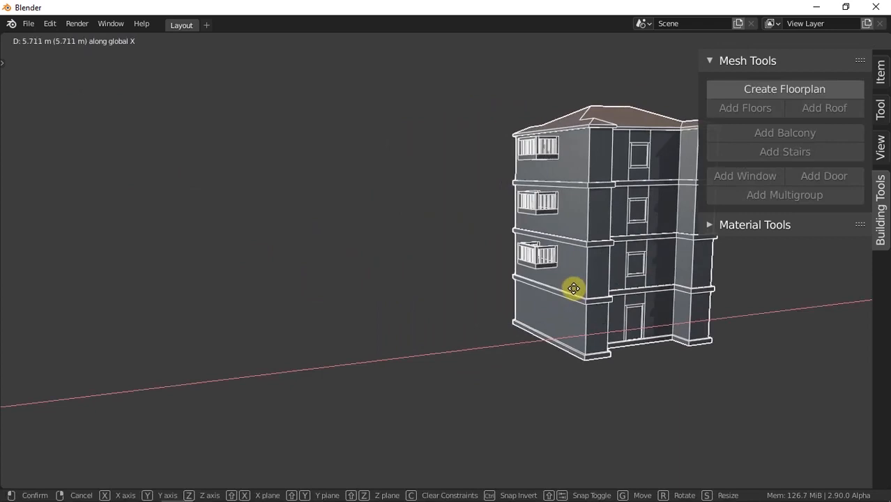
{"action": "left_click", "coordinate": [631, 235]}
Create a second floorplan with a Circular shape and a radius of 2.26
{"action": "left_click", "coordinate": [772, 88]}
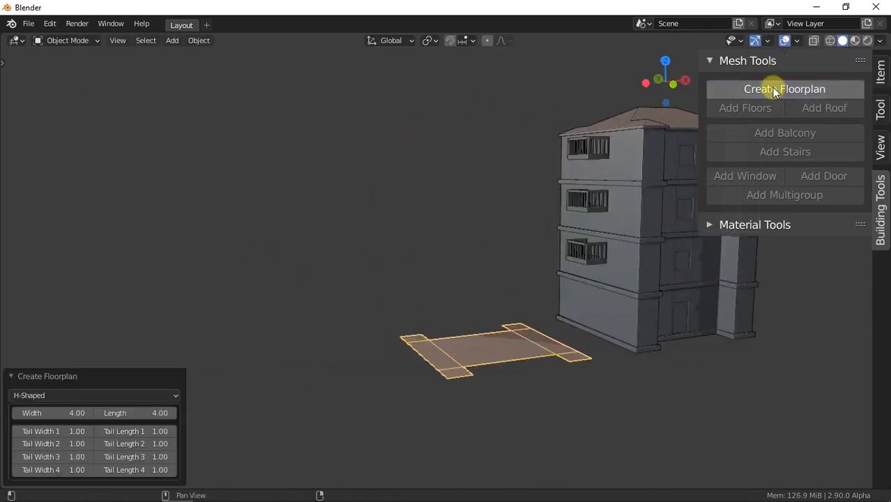
{"action": "left_click", "coordinate": [149, 395]}
{"action": "left_click", "coordinate": [128, 425]}
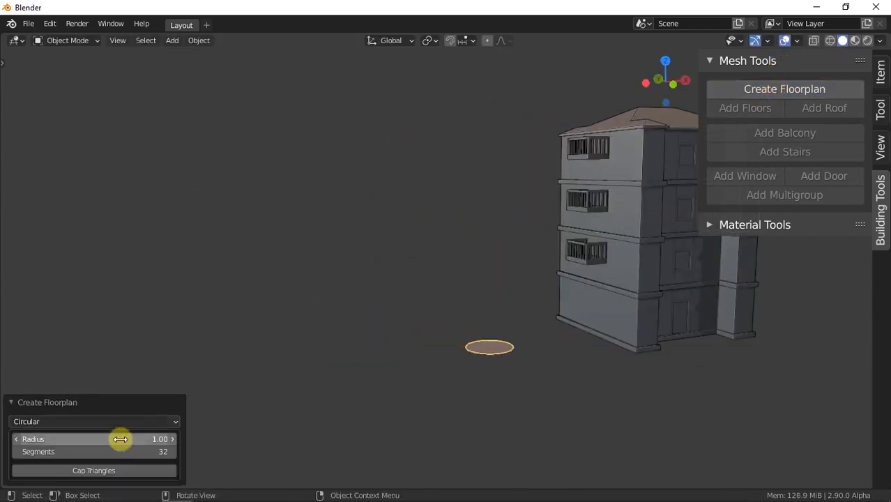
{"action": "left_click_drag", "start_coordinate": [121, 439], "coordinate": [150, 439]}
In Edit Mode, add 4 floors to the circular floorplan with a floor height of 2.06
{"action": "left_click", "coordinate": [80, 42]}
{"action": "left_click", "coordinate": [78, 68]}
{"action": "left_click", "coordinate": [766, 112]}
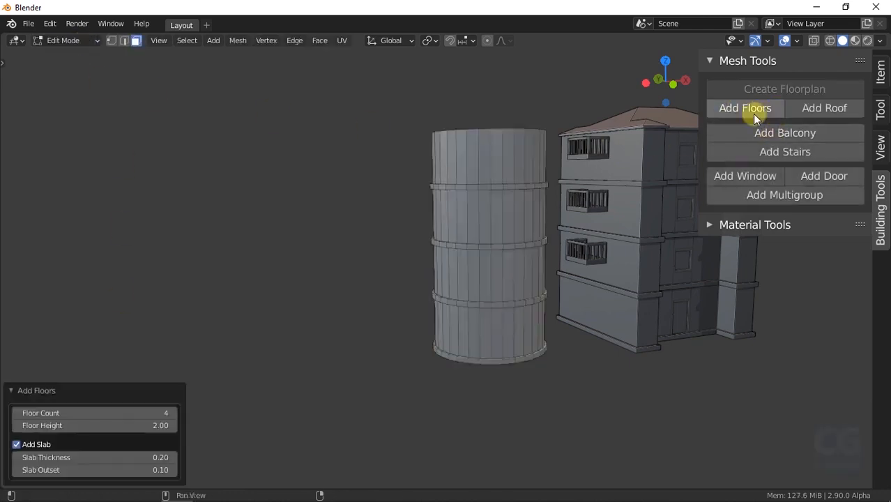
{"action": "left_click", "coordinate": [171, 425]}
{"action": "left_click", "coordinate": [169, 426]}
Add a roof on the top face of the round tower
{"action": "middle_click_drag", "start_coordinate": [480, 233], "coordinate": [469, 267]}
{"action": "left_click", "coordinate": [496, 149]}
{"action": "left_click", "coordinate": [826, 108]}
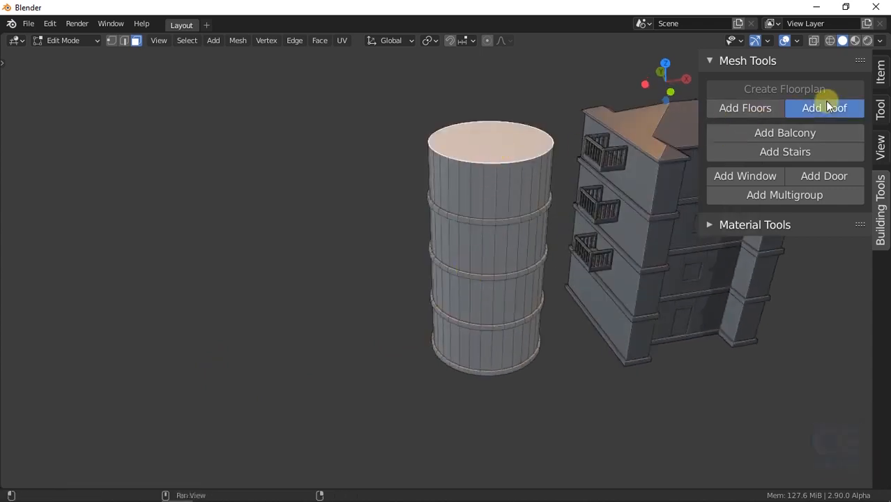
Add doors all around the tower's ground floor and windows to four adjacent faces on the floor above
{"action": "left_click", "coordinate": [502, 351], "text": "alt"}
{"action": "left_click", "coordinate": [803, 174]}
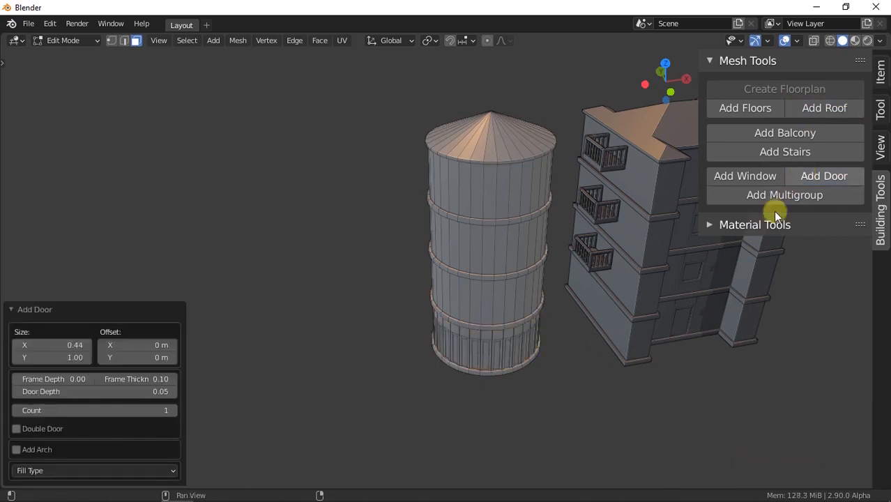
{"action": "left_click", "coordinate": [516, 297], "text": "shift"}
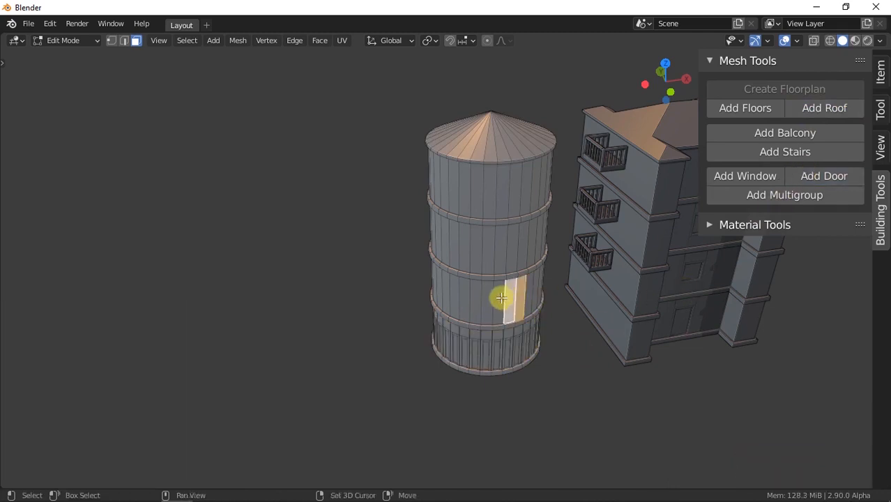
{"action": "left_click", "coordinate": [740, 175]}
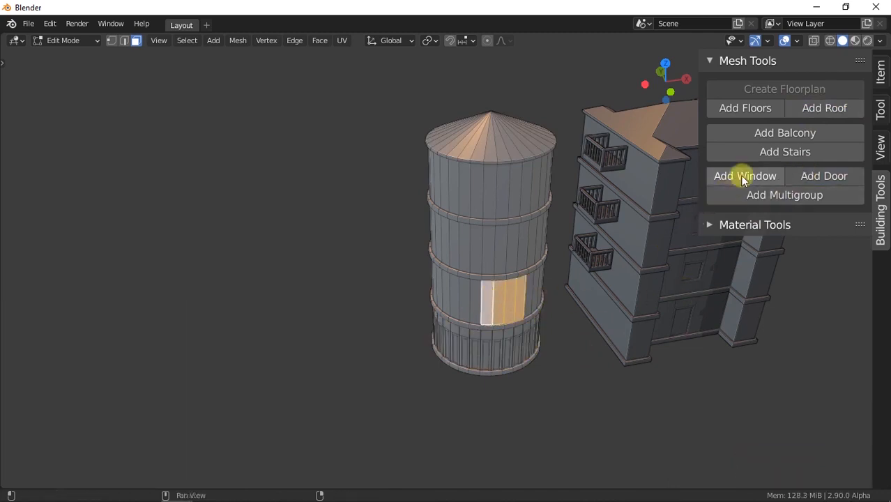
{"action": "middle_click_drag", "start_coordinate": [512, 328], "coordinate": [512, 304]}
In Object Mode, select both buildings and move them together about 6 m along the X axis
{"action": "left_click", "coordinate": [67, 40]}
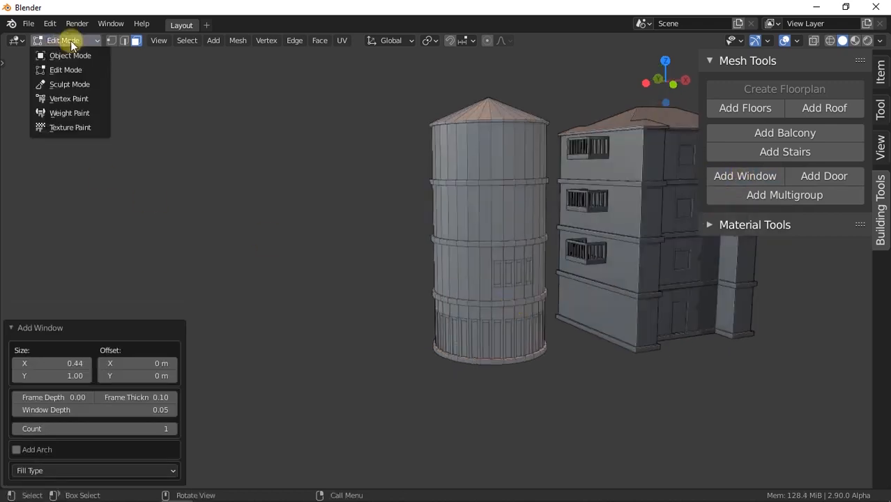
{"action": "left_click", "coordinate": [103, 55]}
{"action": "left_click", "coordinate": [650, 252]}
{"action": "left_click", "coordinate": [530, 291], "text": "shift"}
{"action": "scroll", "coordinate": [492, 285], "scroll_direction": "down", "scroll_amount": 2}
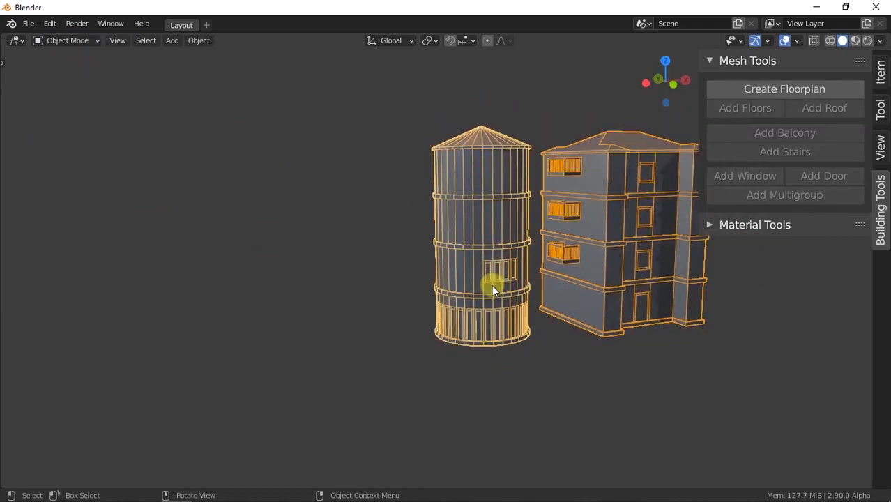
{"action": "middle_click_drag", "start_coordinate": [455, 289], "coordinate": [353, 336], "text": "shift"}
{"action": "key", "text": "shift+d"}
{"action": "key", "text": "x"}
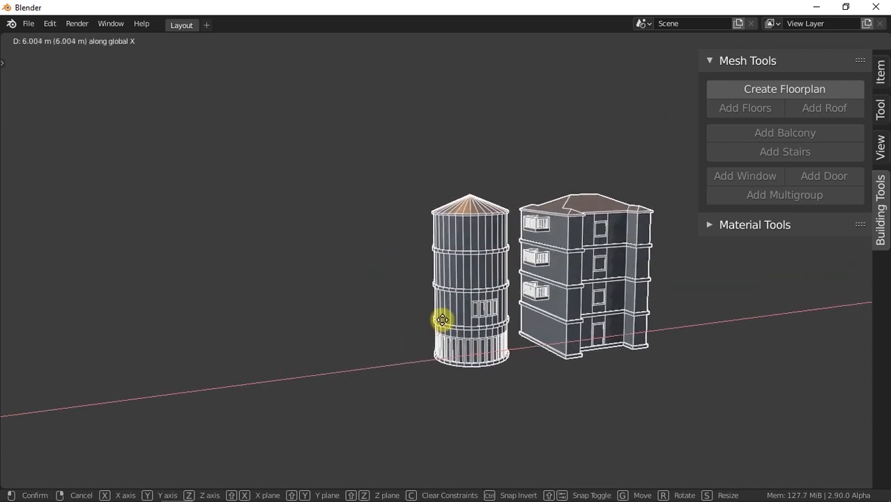
{"action": "left_click", "coordinate": [443, 318]}
Create a third floorplan with the Random shape and raise its seed until the central block has wings on opposite sides
{"action": "left_click", "coordinate": [777, 90]}
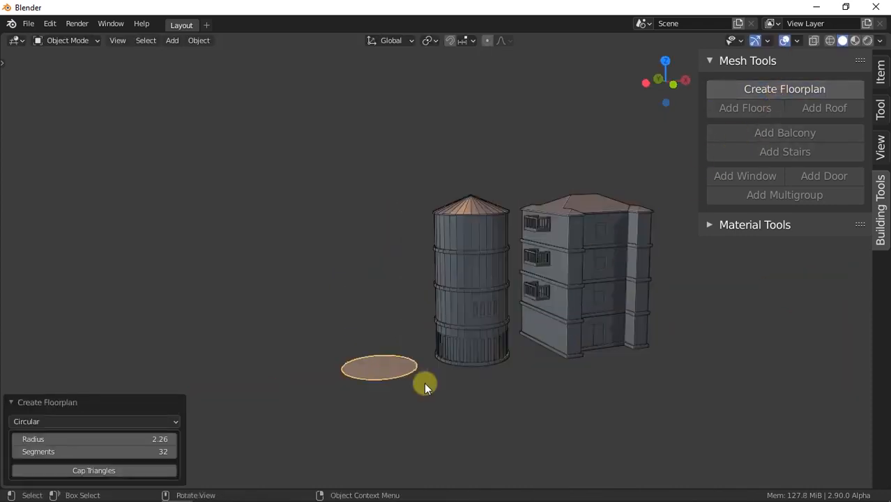
{"action": "left_click", "coordinate": [145, 418]}
{"action": "left_click", "coordinate": [57, 350]}
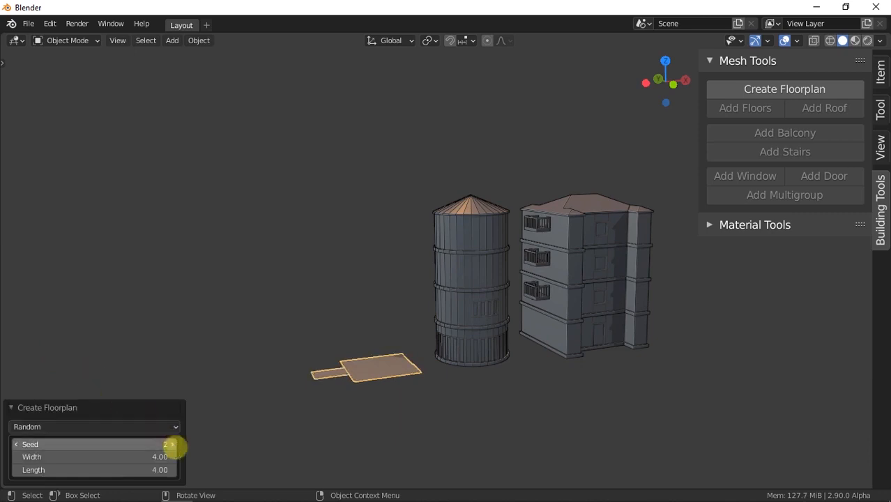
{"action": "left_click", "coordinate": [173, 445]}
{"action": "left_click", "coordinate": [172, 445]}
{"action": "left_click", "coordinate": [172, 445]}
{"action": "left_click", "coordinate": [172, 445]}
In Edit Mode, add 4 floors with a height of 2.06 to the floorplan's central face and to its front wing
{"action": "left_click", "coordinate": [67, 42]}
{"action": "left_click", "coordinate": [67, 70]}
{"action": "left_click", "coordinate": [368, 365]}
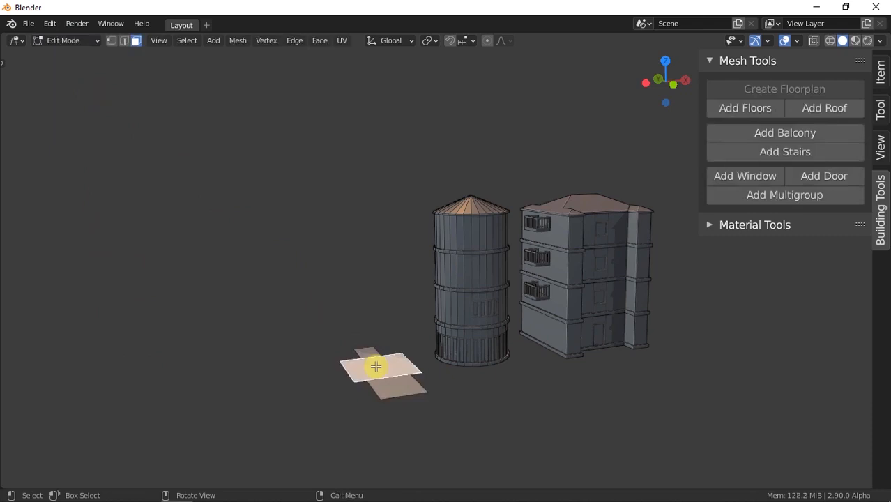
{"action": "left_click", "coordinate": [738, 108]}
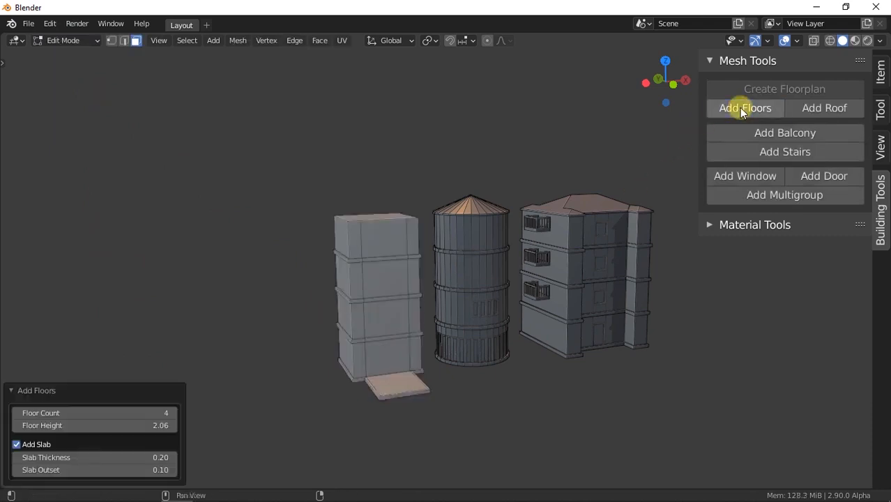
{"action": "left_click", "coordinate": [394, 383]}
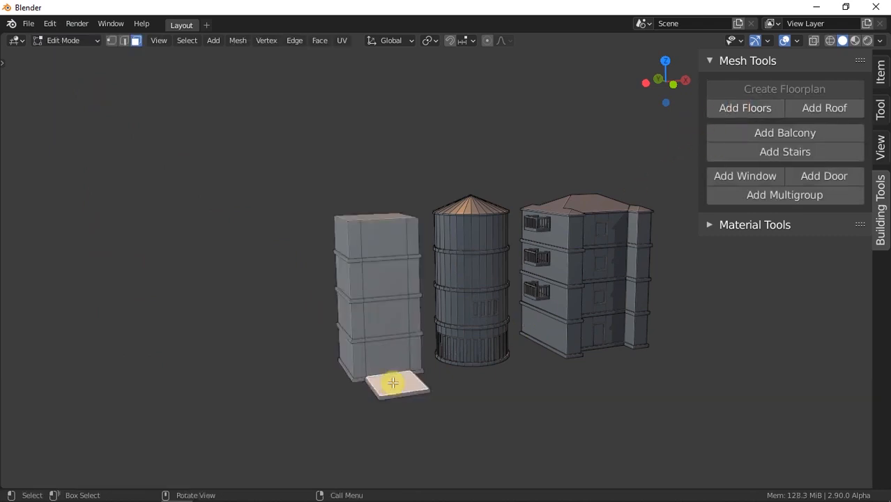
{"action": "left_click", "coordinate": [760, 108]}
{"action": "middle_click_drag", "start_coordinate": [445, 290], "coordinate": [452, 340]}
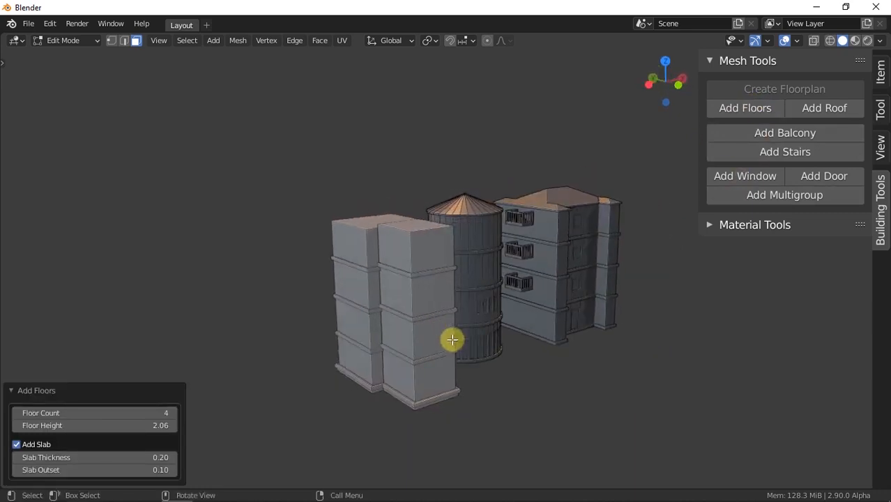
Add stairs to the base slab at the front wing's end wall and windows to the three upper faces above
{"action": "left_click", "coordinate": [433, 400]}
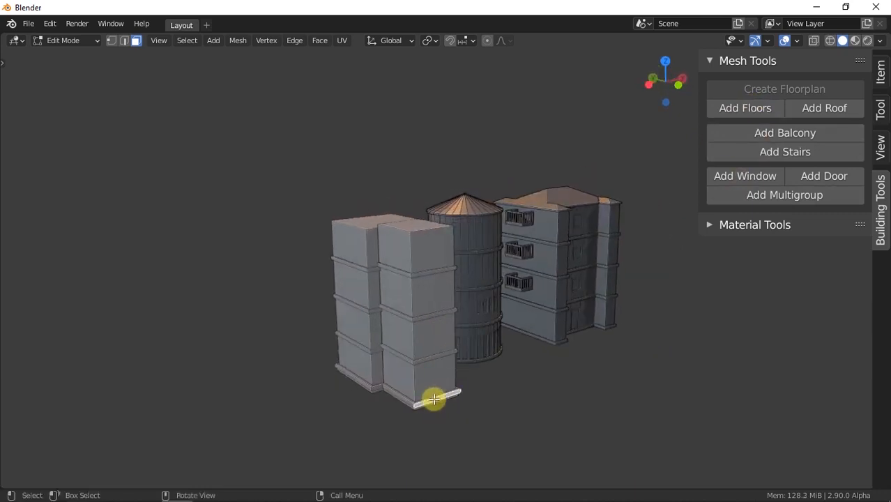
{"action": "left_click", "coordinate": [764, 152]}
{"action": "left_click", "coordinate": [434, 342]}
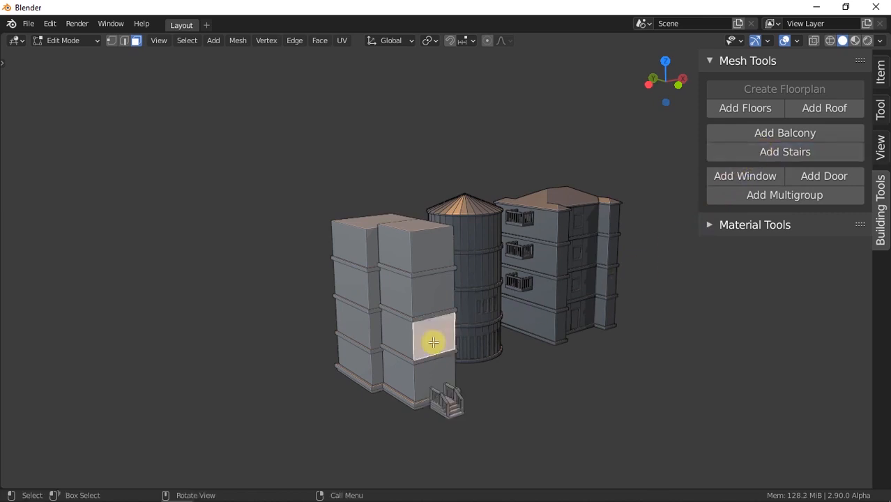
{"action": "left_click", "coordinate": [418, 290], "text": "shift"}
{"action": "left_click", "coordinate": [422, 255], "text": "shift"}
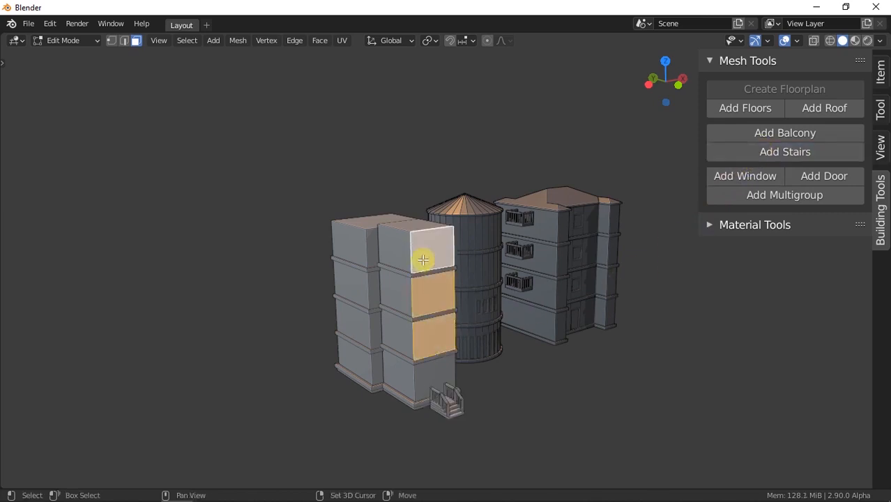
{"action": "left_click", "coordinate": [741, 177]}
Add a multigroup of doors and windows to the three upper faces on the front wing's side wall
{"action": "left_click", "coordinate": [395, 298]}
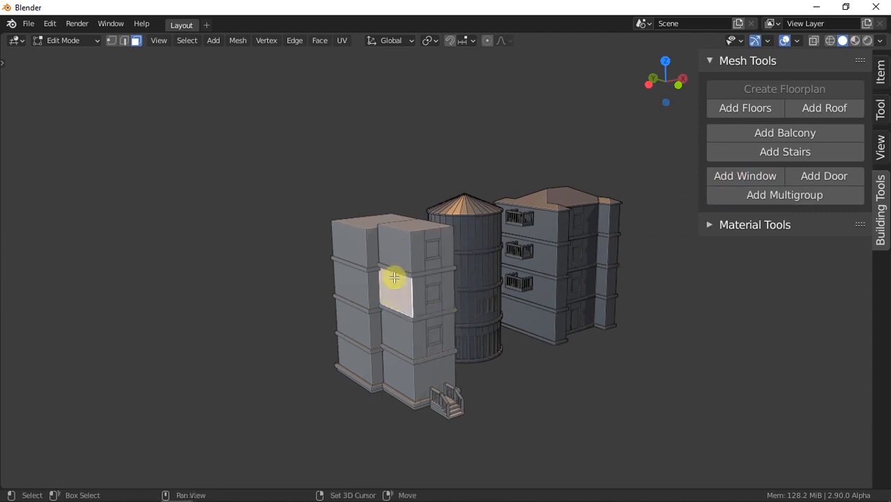
{"action": "left_click", "coordinate": [395, 247], "text": "shift"}
{"action": "left_click", "coordinate": [395, 336], "text": "shift"}
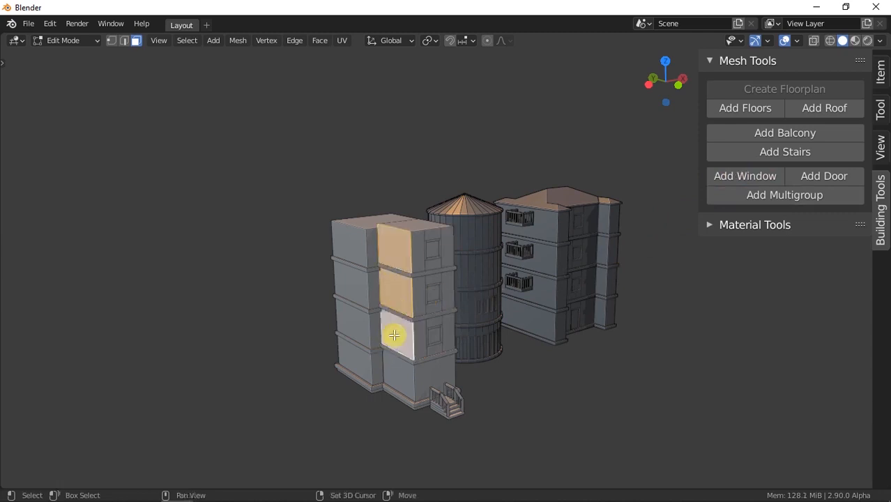
{"action": "left_click", "coordinate": [754, 199]}
Add a roof on the top face of the front wing
{"action": "left_click", "coordinate": [417, 229]}
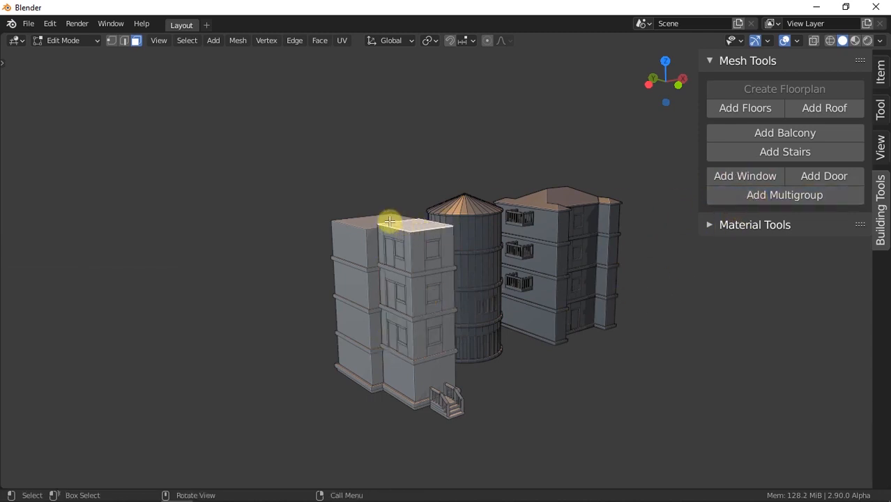
{"action": "left_click", "coordinate": [824, 108]}
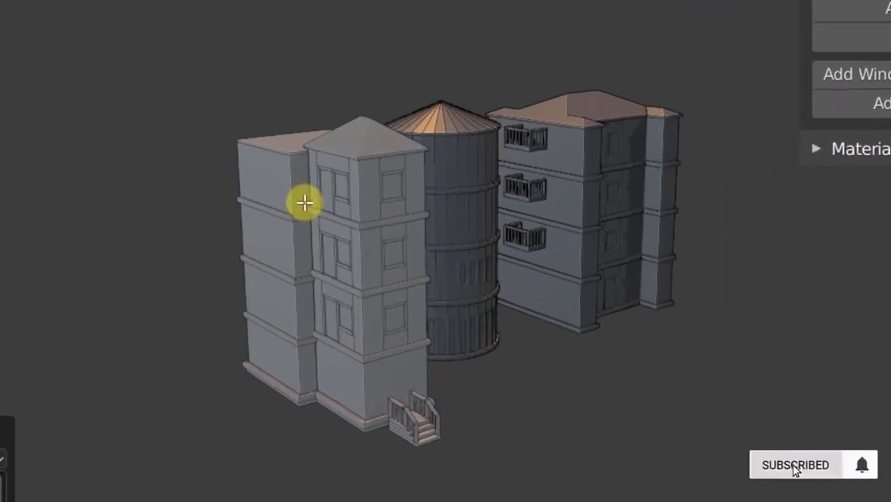
{"action": "middle_click_drag", "start_coordinate": [305, 202], "coordinate": [279, 278]}
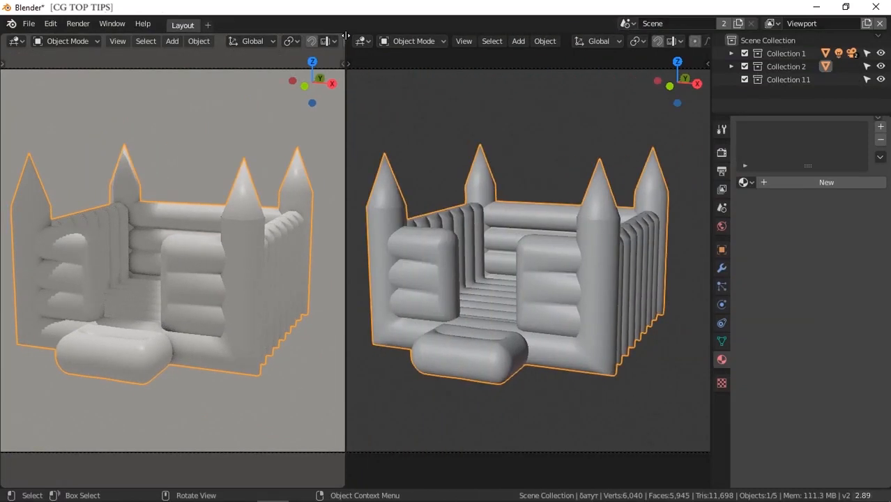
Change the second 3D viewport to the Shader Editor and create a new material for the bouncy castle, spacing its nodes apart
{"action": "left_click", "coordinate": [362, 41]}
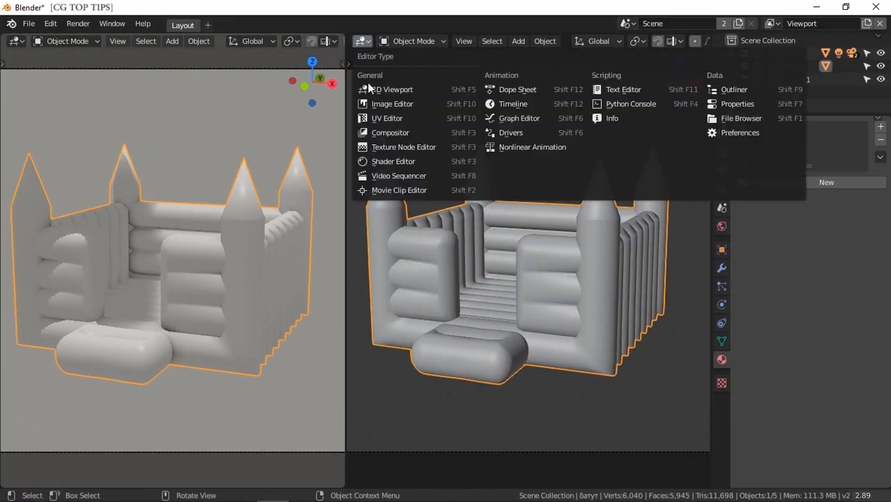
{"action": "left_click", "coordinate": [391, 161]}
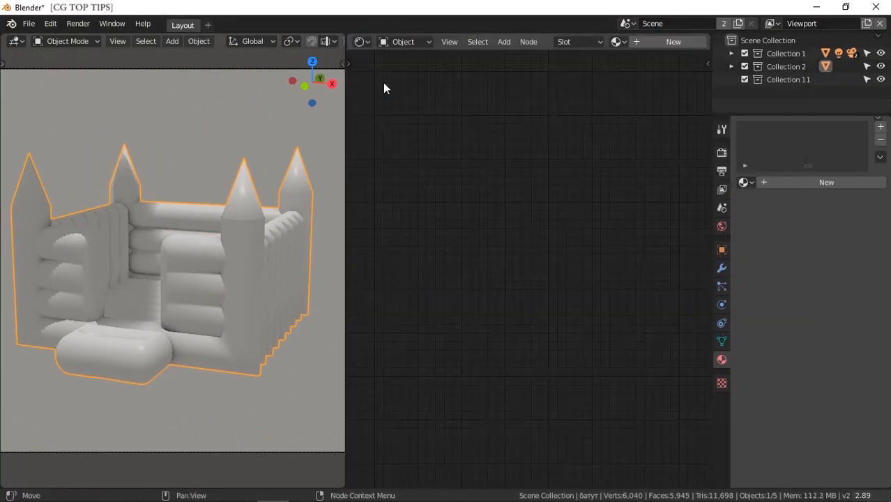
{"action": "left_click", "coordinate": [792, 180]}
{"action": "left_click_drag", "start_coordinate": [535, 244], "coordinate": [632, 240]}
Add a Mix Shader node and insert it between the Principled BSDF and the Material Output
{"action": "left_click", "coordinate": [504, 41]}
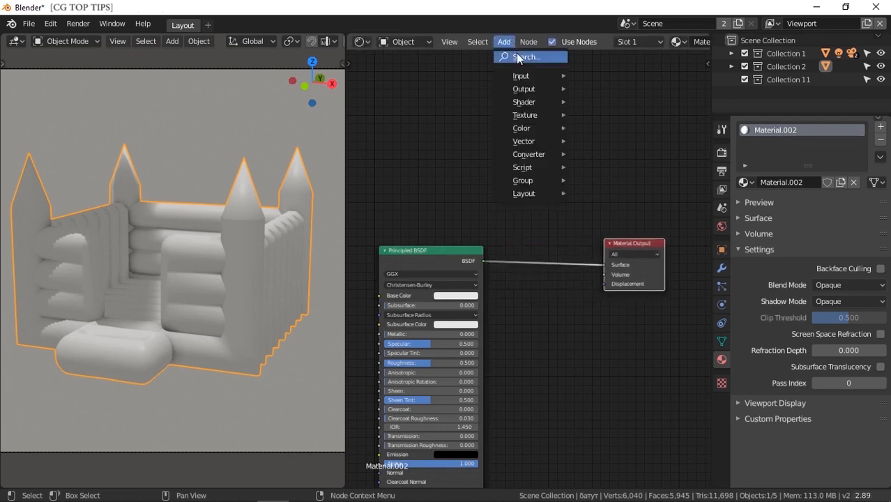
{"action": "left_click", "coordinate": [516, 57]}
{"action": "type", "text": "mi"}
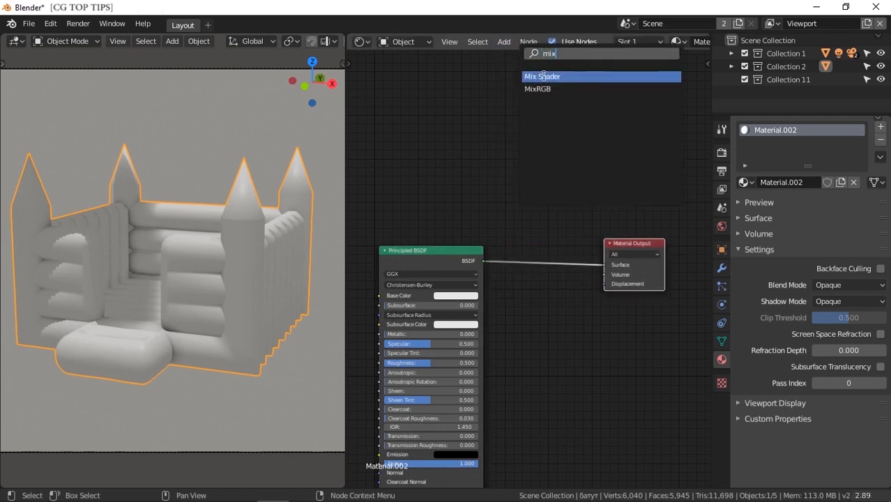
{"action": "type", "text": "x"}
{"action": "left_click", "coordinate": [543, 77]}
{"action": "left_click", "coordinate": [549, 322]}
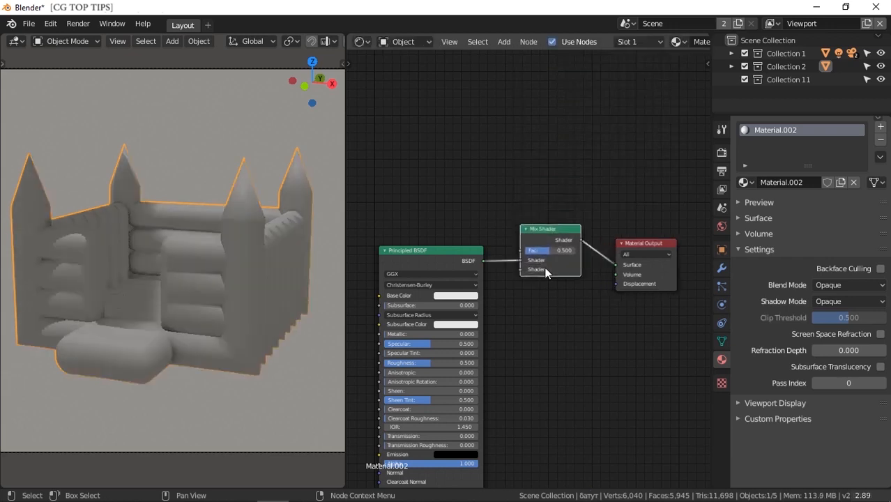
Add a Glossy BSDF node above the Principled BSDF and connect it to the Mix Shader's second Shader input
{"action": "left_click", "coordinate": [502, 42]}
{"action": "left_click", "coordinate": [511, 58]}
{"action": "type", "text": "glo"}
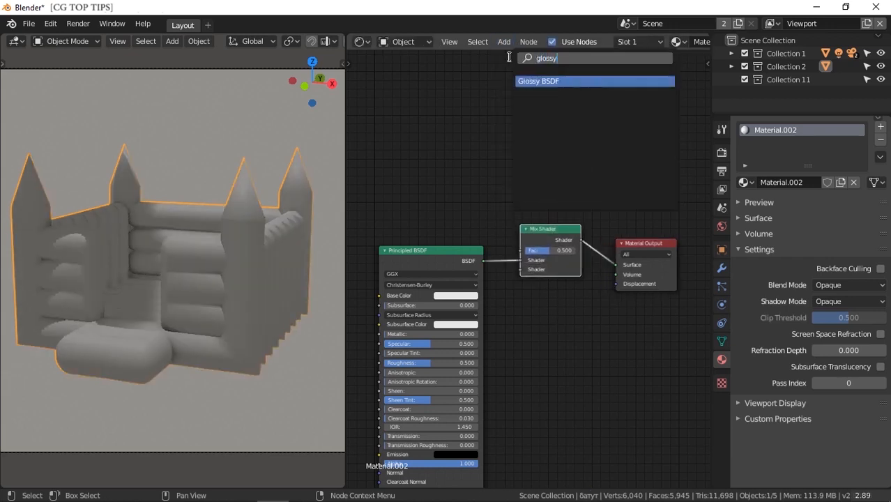
{"action": "type", "text": "ssy"}
{"action": "left_click", "coordinate": [523, 81]}
{"action": "left_click", "coordinate": [461, 152]}
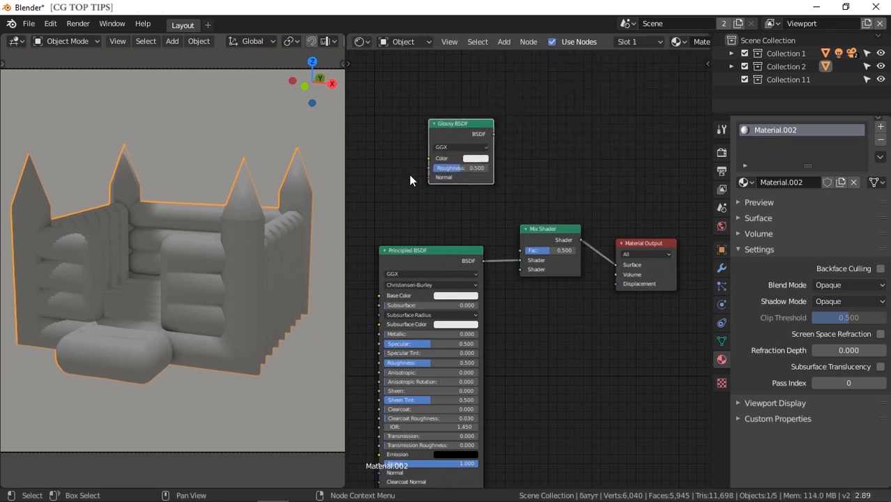
{"action": "left_click_drag", "start_coordinate": [493, 134], "coordinate": [528, 271]}
{"action": "left_click_drag", "start_coordinate": [539, 229], "coordinate": [560, 197]}
{"action": "middle_click_drag", "start_coordinate": [471, 223], "coordinate": [502, 236]}
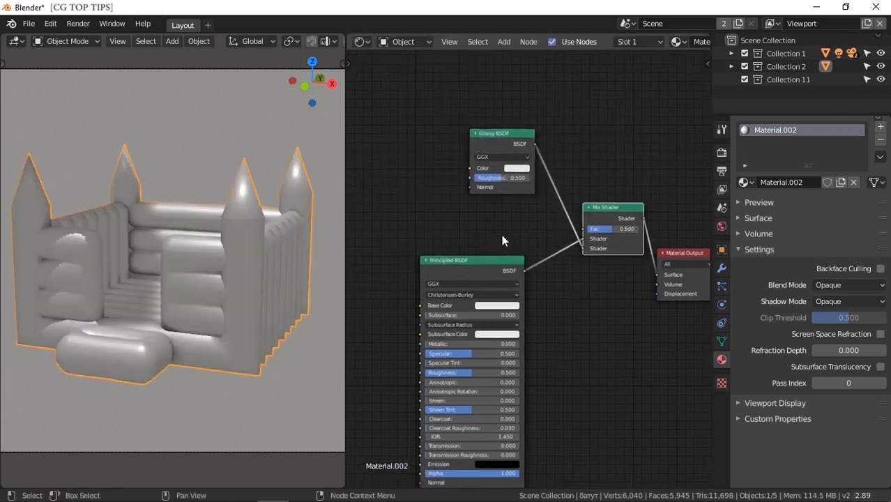
Add an Image Texture node beside the Glossy BSDF and load Texture.png into it
{"action": "key", "text": "shift+a"}
{"action": "type", "text": "image"}
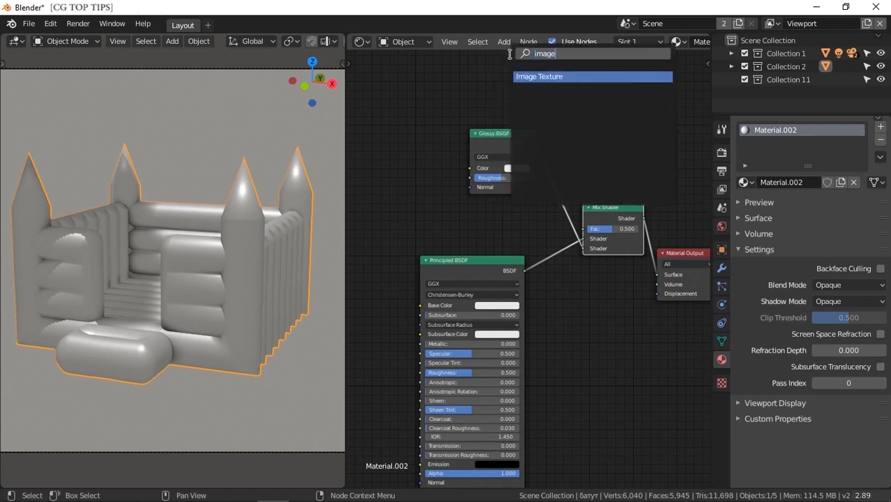
{"action": "key", "text": "Return"}
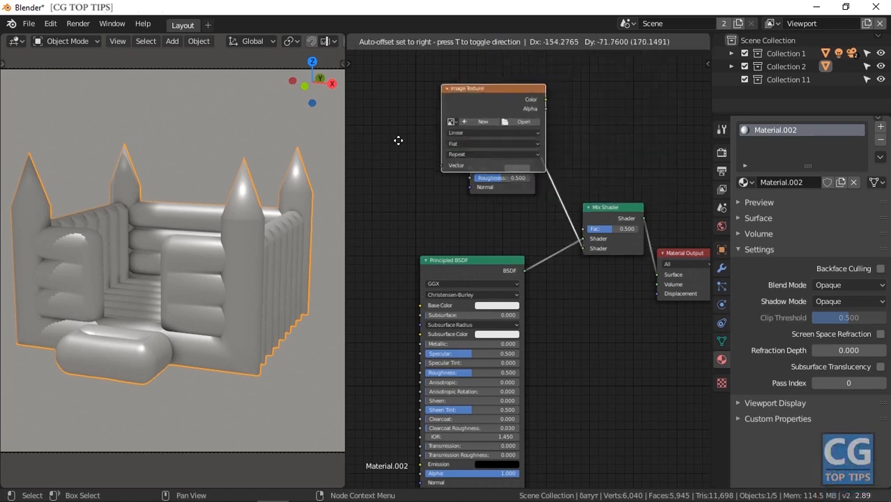
{"action": "left_click", "coordinate": [664, 208]}
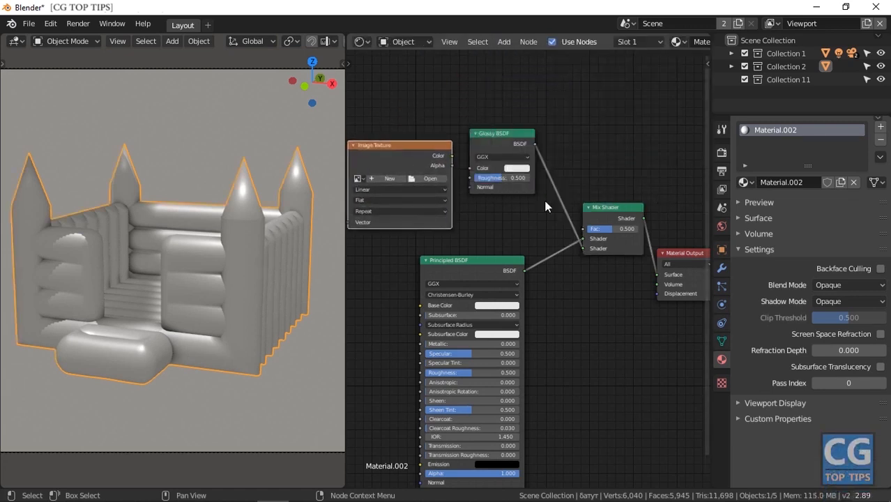
{"action": "left_click", "coordinate": [422, 179]}
{"action": "left_click", "coordinate": [718, 146]}
{"action": "left_click", "coordinate": [858, 60]}
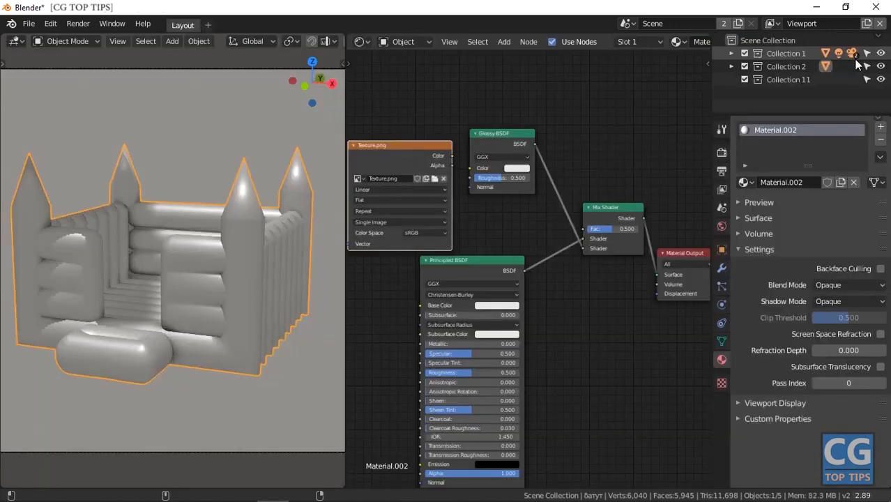
Connect the texture's Color to the Glossy BSDF and its Alpha to the Mix Shader's Fac, and set the glossy roughness to 0.2
{"action": "left_click_drag", "start_coordinate": [452, 156], "coordinate": [585, 228]}
{"action": "left_click_drag", "start_coordinate": [496, 128], "coordinate": [556, 93]}
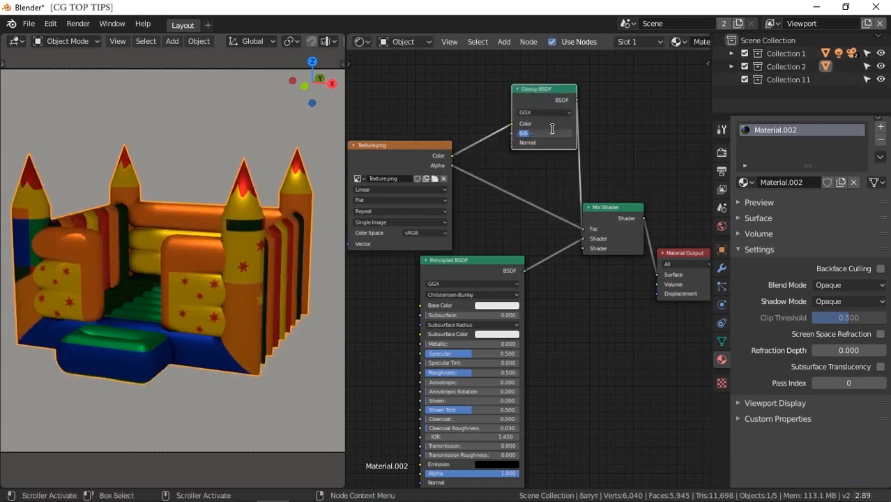
{"action": "key", "text": "Return"}
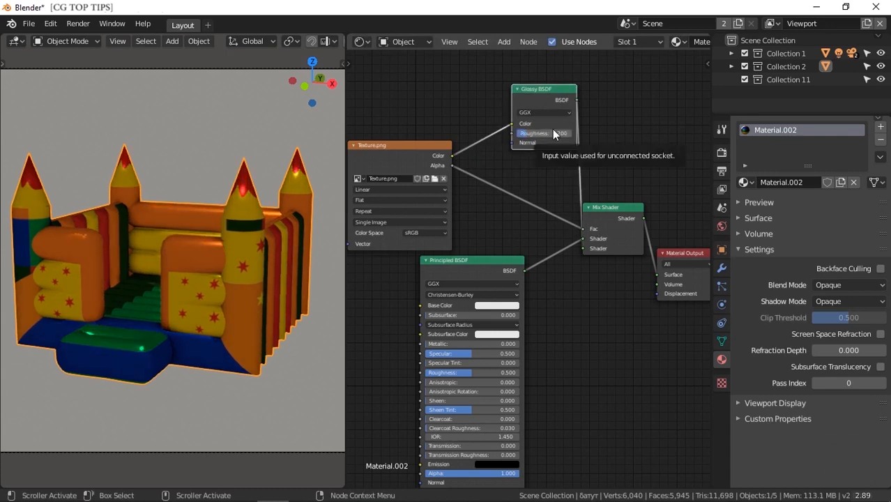
Merge the Shader Editor area into the 3D viewport, and install and enable the Easy HDRI add-on from EasyHDRI.py
{"action": "left_click_drag", "start_coordinate": [346, 36], "coordinate": [390, 52]}
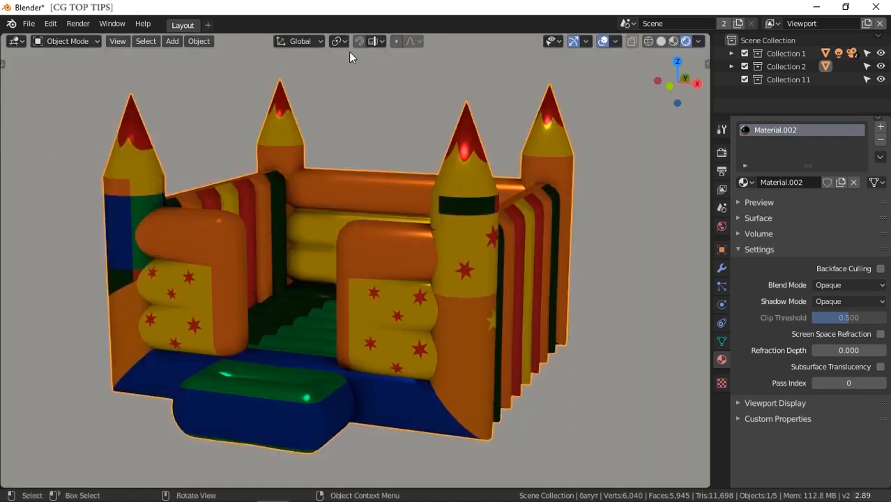
{"action": "left_click", "coordinate": [49, 23]}
{"action": "left_click", "coordinate": [90, 196]}
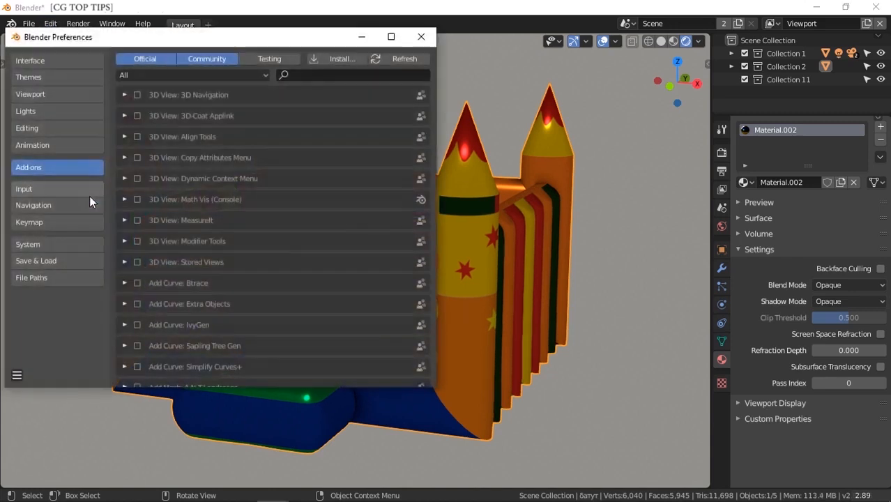
{"action": "left_click", "coordinate": [344, 63]}
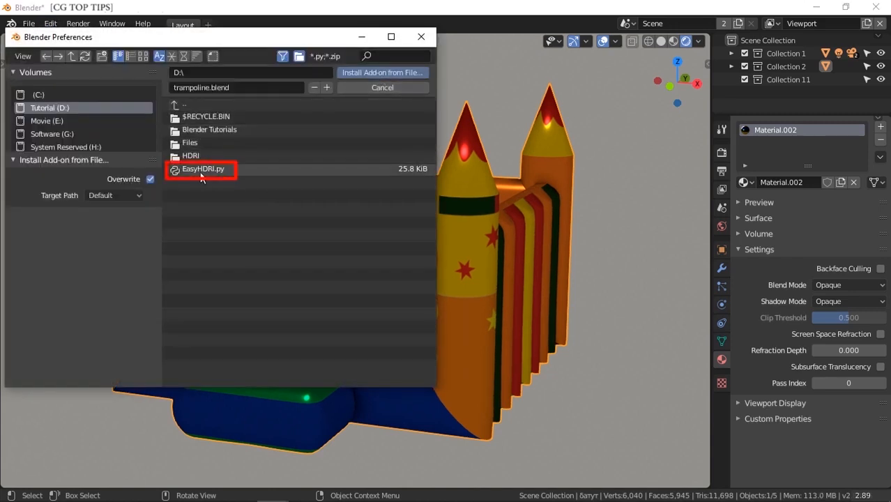
{"action": "left_click", "coordinate": [201, 177]}
{"action": "left_click", "coordinate": [370, 73]}
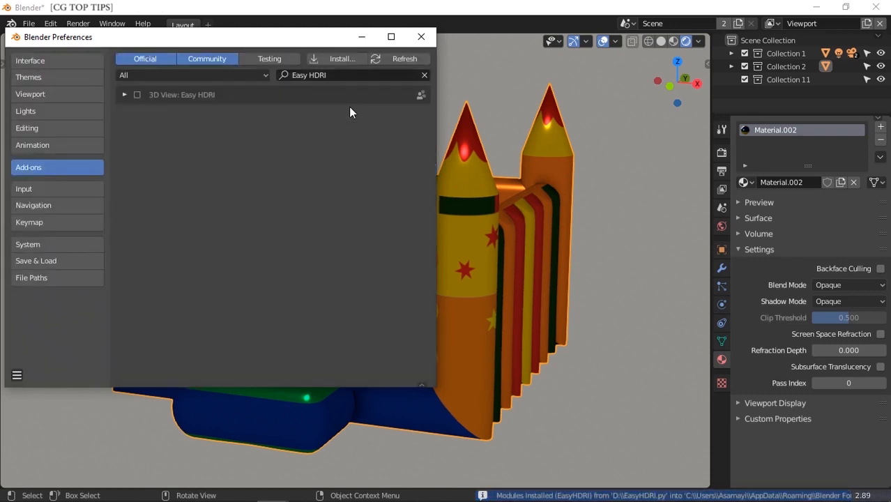
{"action": "left_click", "coordinate": [136, 95]}
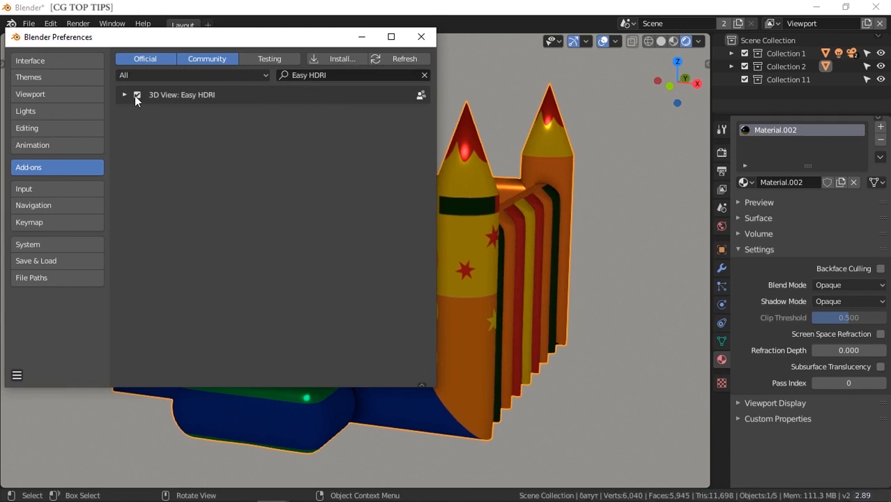
{"action": "left_click", "coordinate": [420, 39]}
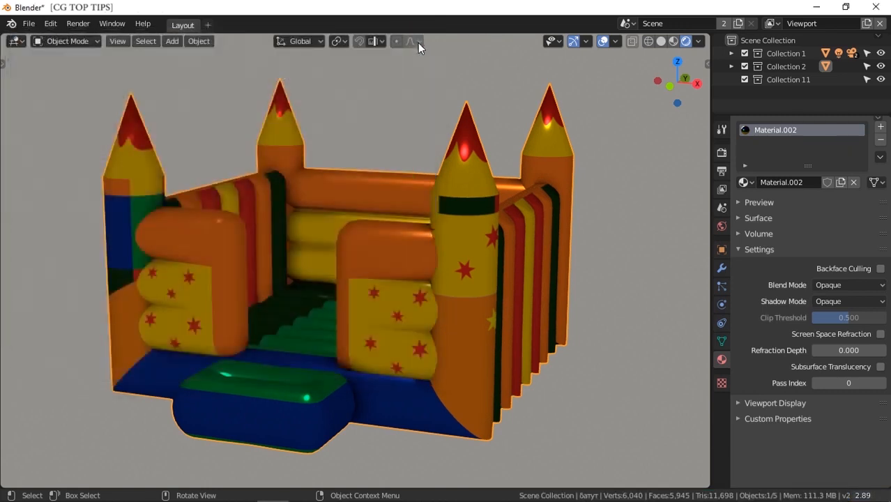
Load the D:\HDRI\ folder into Easy HDRI and create world nodes using the city.exr environment
{"action": "left_click", "coordinate": [706, 63]}
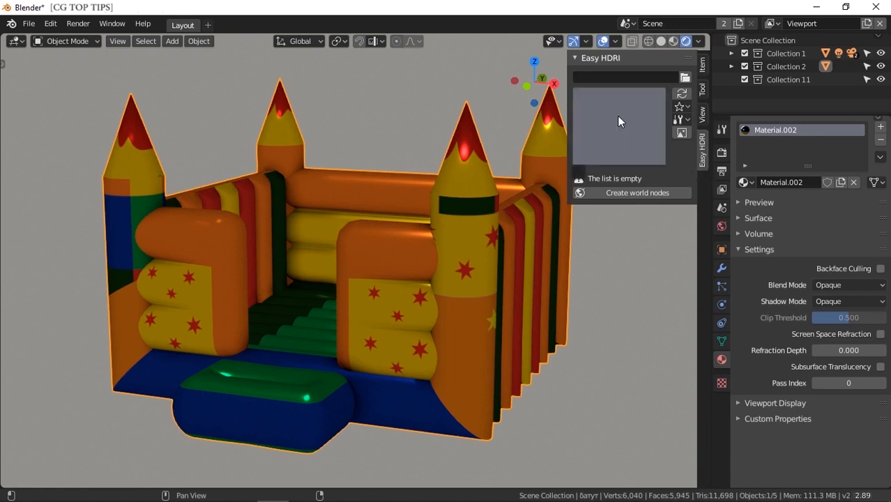
{"action": "left_click", "coordinate": [689, 78]}
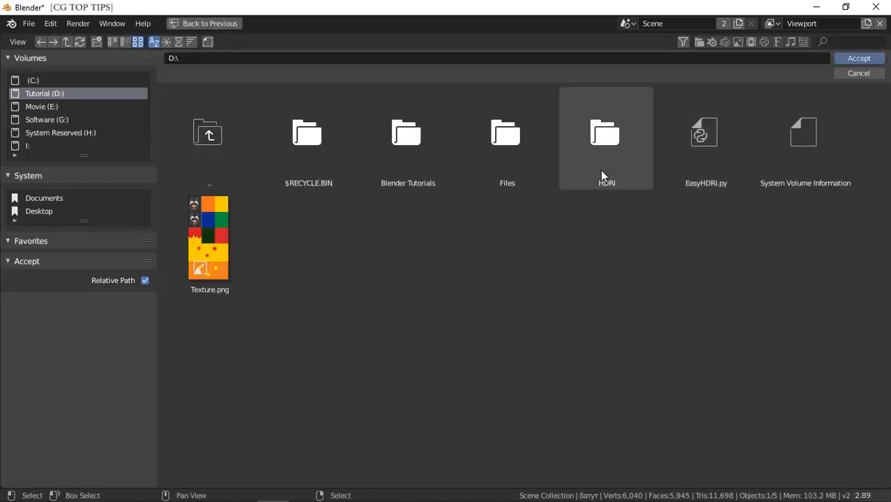
{"action": "double_click", "coordinate": [600, 170]}
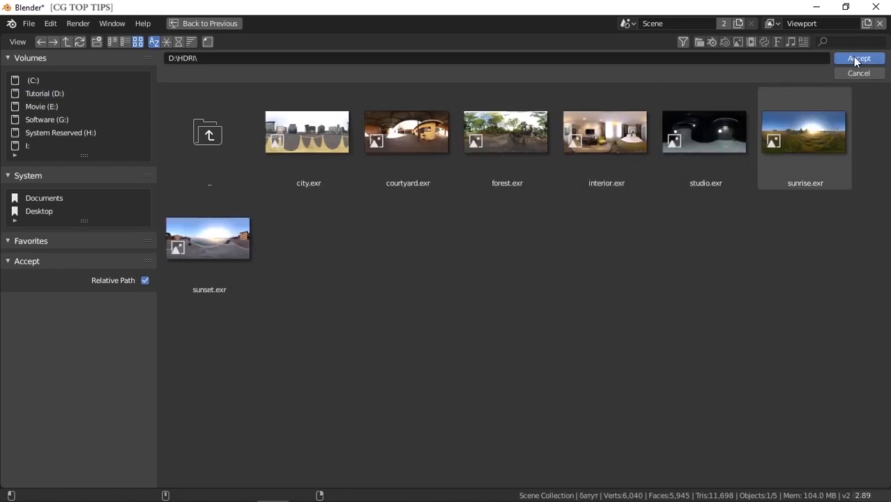
{"action": "left_click", "coordinate": [853, 58]}
{"action": "left_click", "coordinate": [614, 139]}
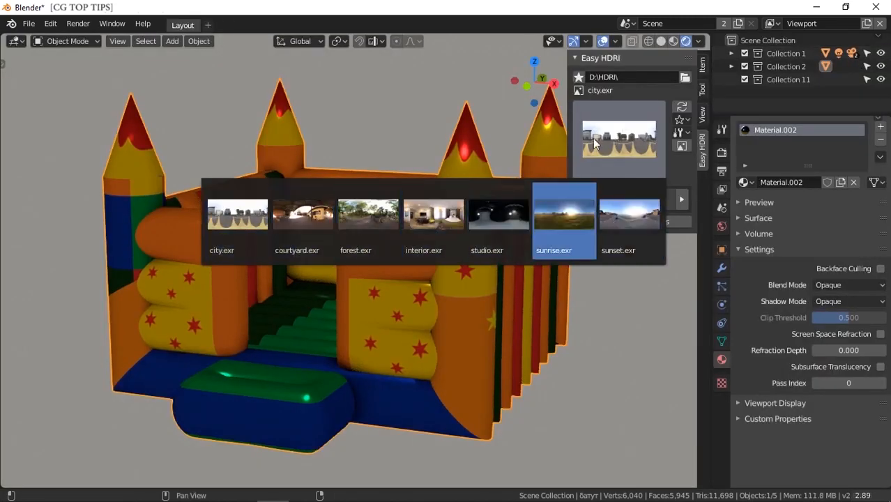
{"action": "left_click", "coordinate": [615, 219]}
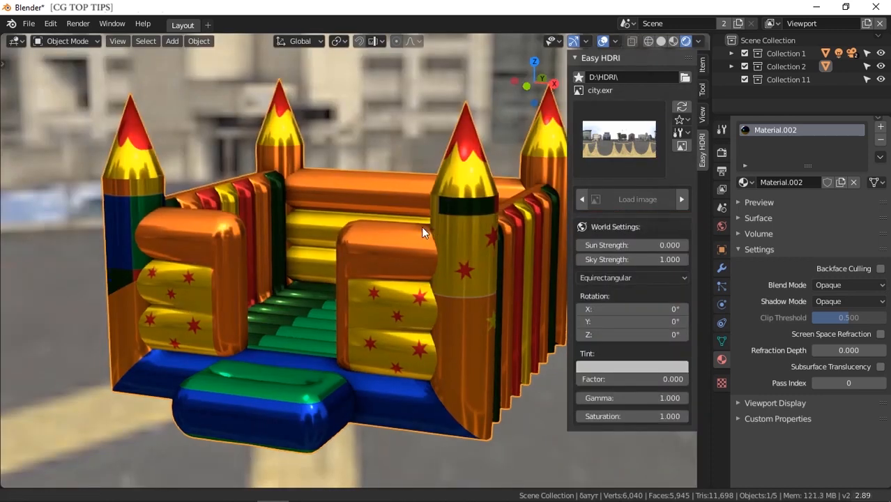
{"action": "middle_click_drag", "start_coordinate": [421, 226], "coordinate": [395, 229]}
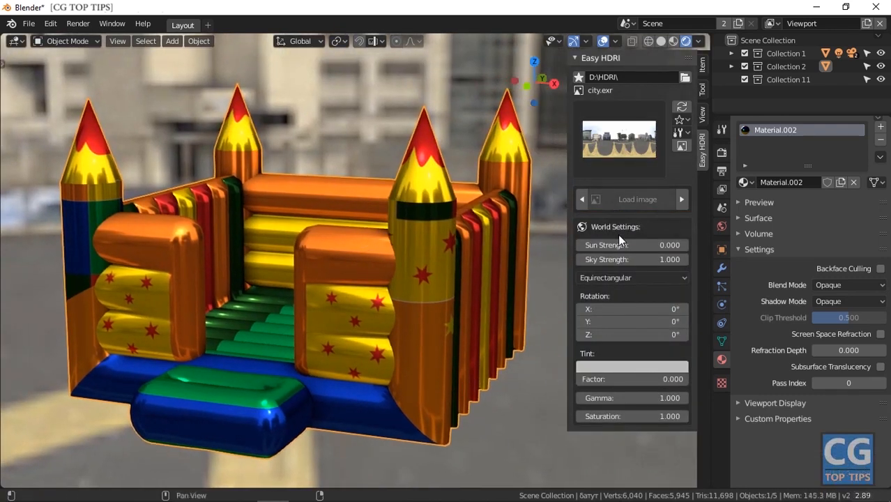
Try out the environment's Sun Strength and Sky Strength, and restore them to 0 and 1
{"action": "mouse_move", "coordinate": [632, 244]}
{"action": "left_mouse_down"}
{"action": "mouse_move", "coordinate": [677, 245]}
{"action": "mouse_move", "coordinate": [653, 245]}
{"action": "mouse_move", "coordinate": [642, 259]}
{"action": "mouse_move", "coordinate": [668, 259]}
{"action": "mouse_move", "coordinate": [629, 259]}
{"action": "left_mouse_up"}
{"action": "type", "text": "0"}
{"action": "key", "text": "Return"}
{"action": "left_click", "coordinate": [629, 259]}
{"action": "key", "text": "Return"}
Try rotating the environment about the Z and Y axes, and reset both rotations to 0°
{"action": "left_click_drag", "start_coordinate": [609, 338], "coordinate": [692, 338]}
{"action": "left_click", "coordinate": [620, 340]}
{"action": "type", "text": "0"}
{"action": "key", "text": "Return"}
{"action": "left_click_drag", "start_coordinate": [620, 322], "coordinate": [600, 322]}
{"action": "left_click", "coordinate": [612, 321]}
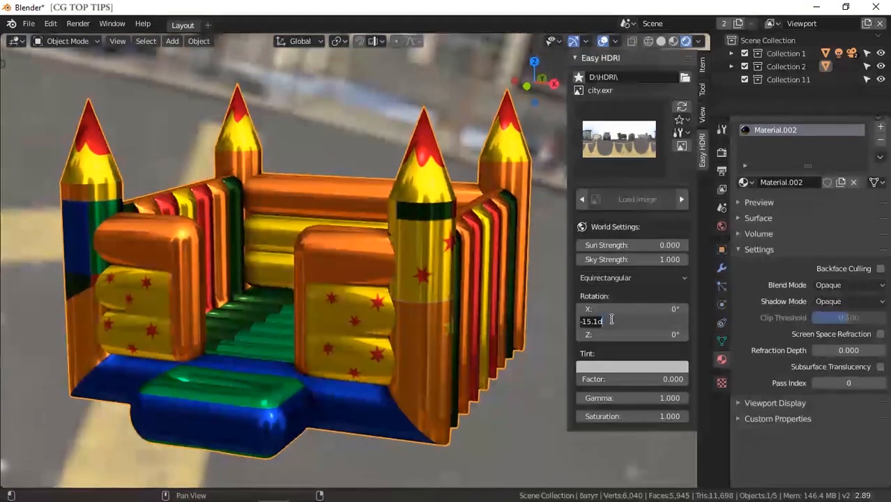
{"action": "type", "text": "0"}
{"action": "key", "text": "Return"}
Set the environment's tint colour to green and try out its Factor, returning it to 0
{"action": "left_click", "coordinate": [625, 367]}
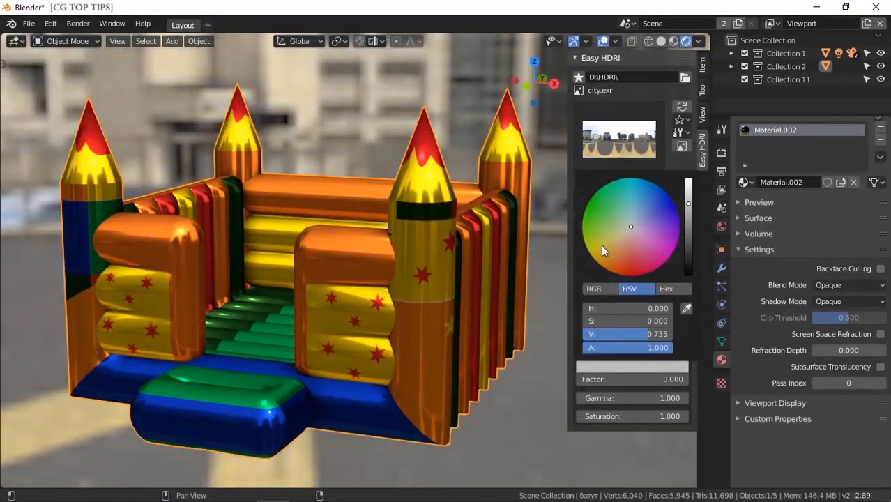
{"action": "left_click", "coordinate": [592, 207]}
{"action": "left_click_drag", "start_coordinate": [606, 382], "coordinate": [577, 382]}
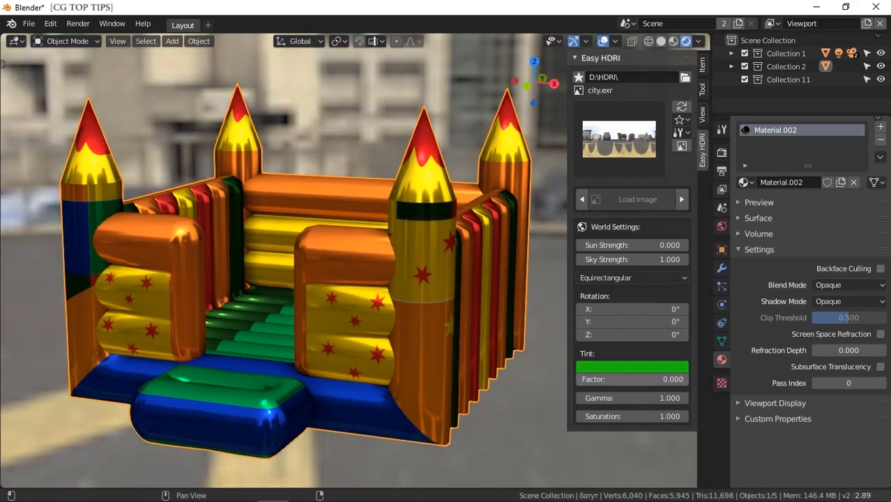
Set the environment's gamma to 0.5, lower its saturation until the background is greyscale, and hide the settings
{"action": "mouse_move", "coordinate": [627, 398]}
{"action": "left_mouse_down"}
{"action": "mouse_move", "coordinate": [670, 397]}
{"action": "mouse_move", "coordinate": [619, 398]}
{"action": "left_mouse_up"}
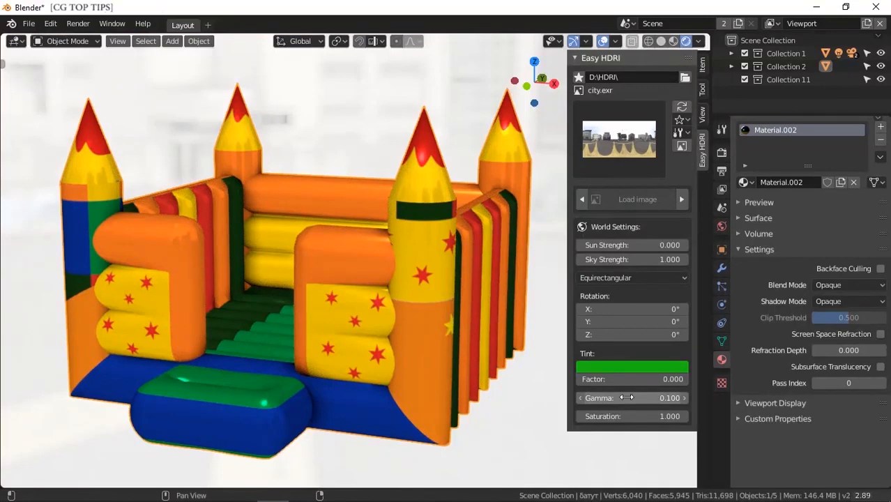
{"action": "key", "text": "BackSpace"}
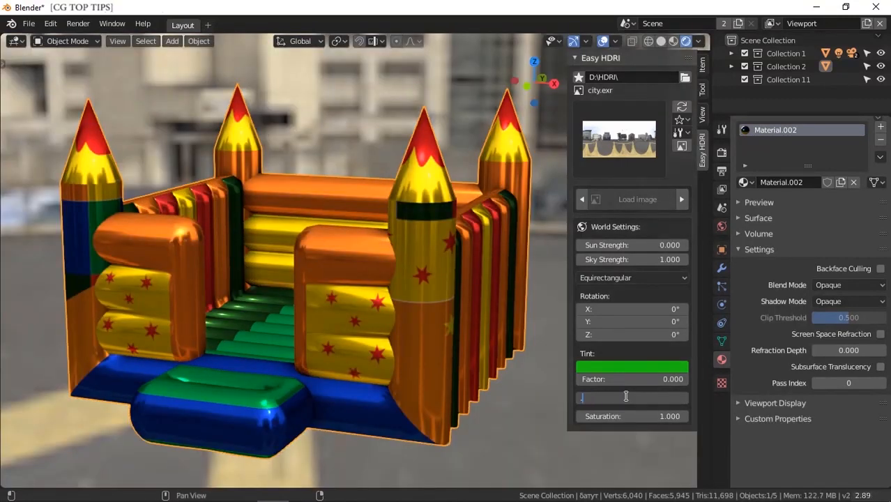
{"action": "type", "text": "0.5"}
{"action": "key", "text": "Return"}
{"action": "left_click_drag", "start_coordinate": [630, 417], "coordinate": [559, 392]}
{"action": "key", "text": "n"}
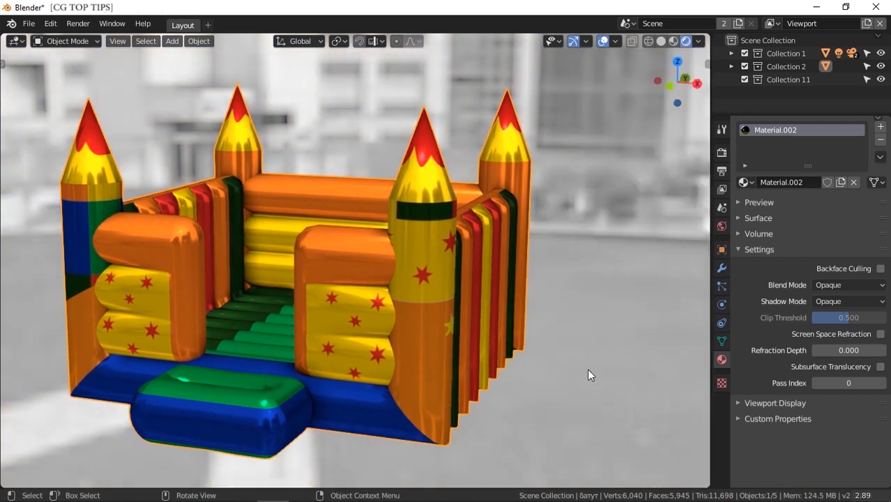